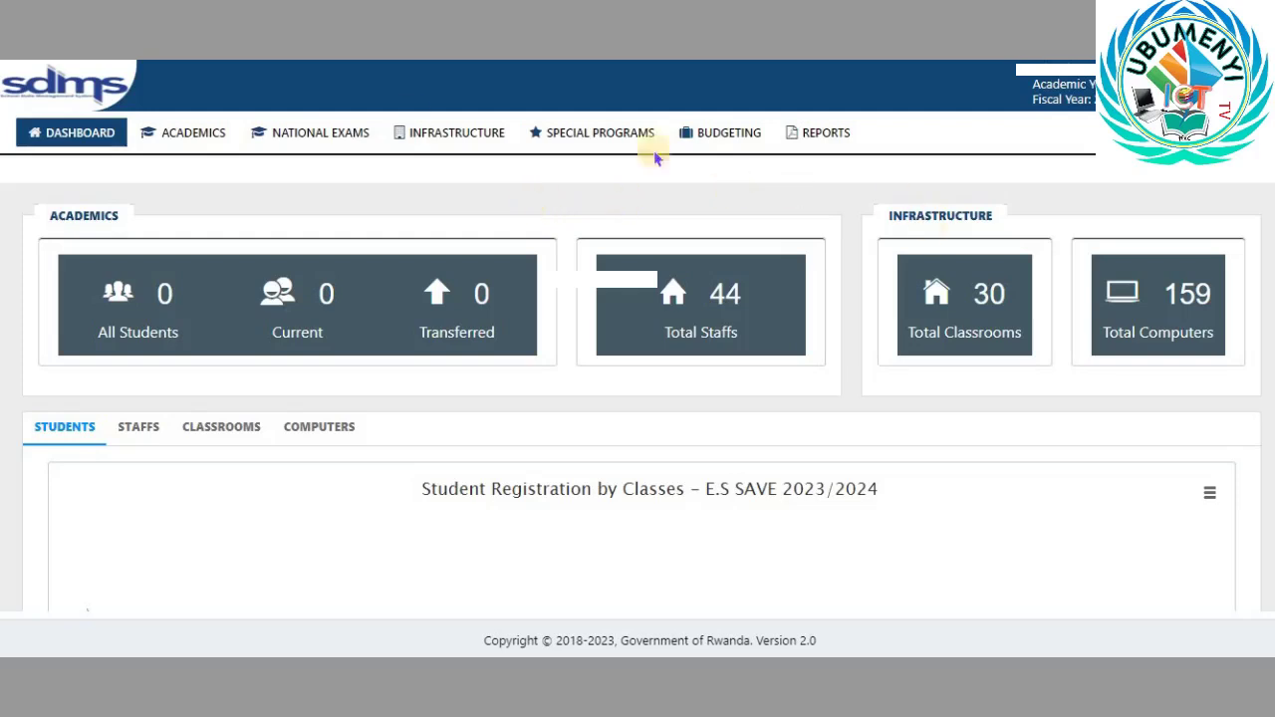
- Go to Academics > Students > Registrations and choose Register > Transferred
{"action": "left_click", "coordinate": [175, 144]}
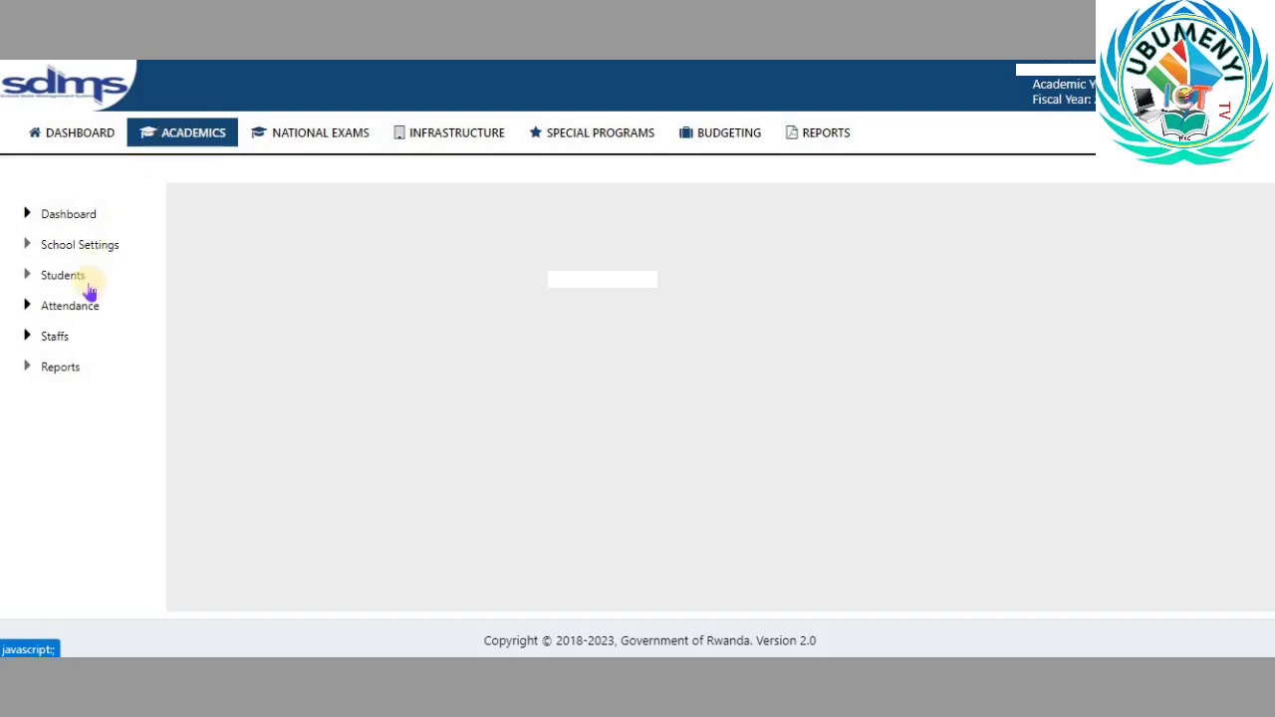
{"action": "left_click", "coordinate": [64, 276]}
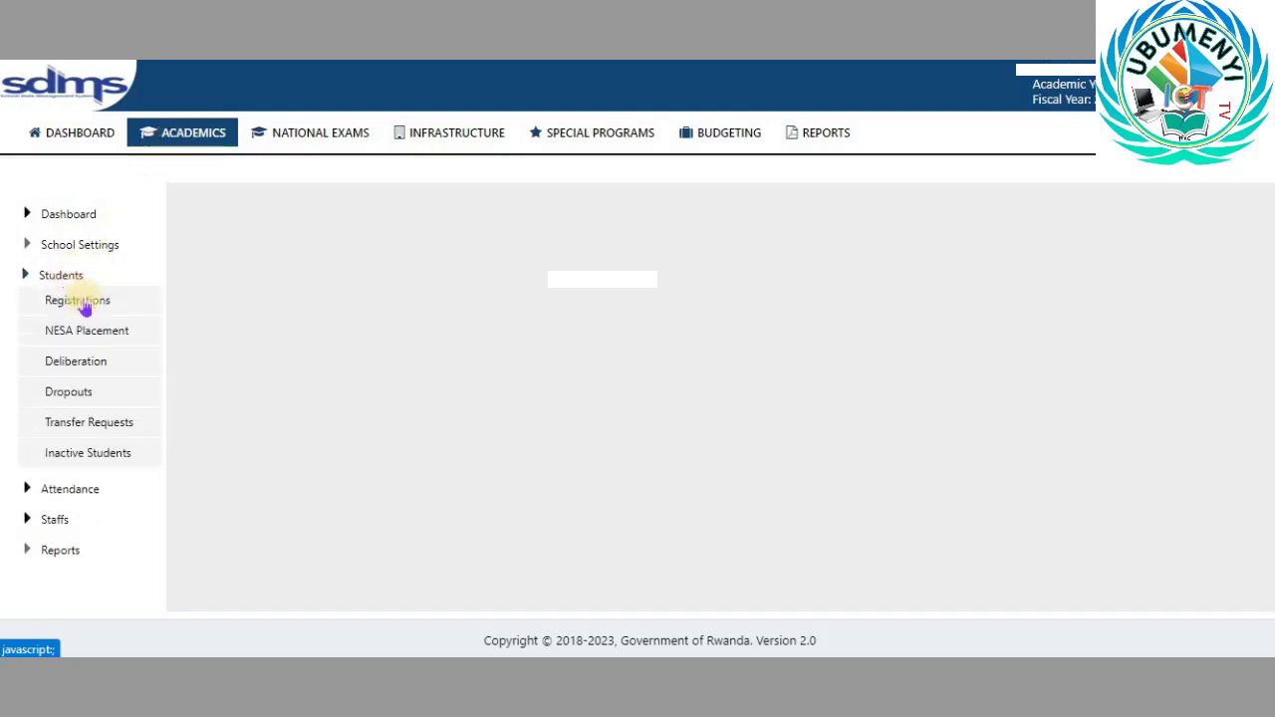
{"action": "left_click", "coordinate": [80, 301]}
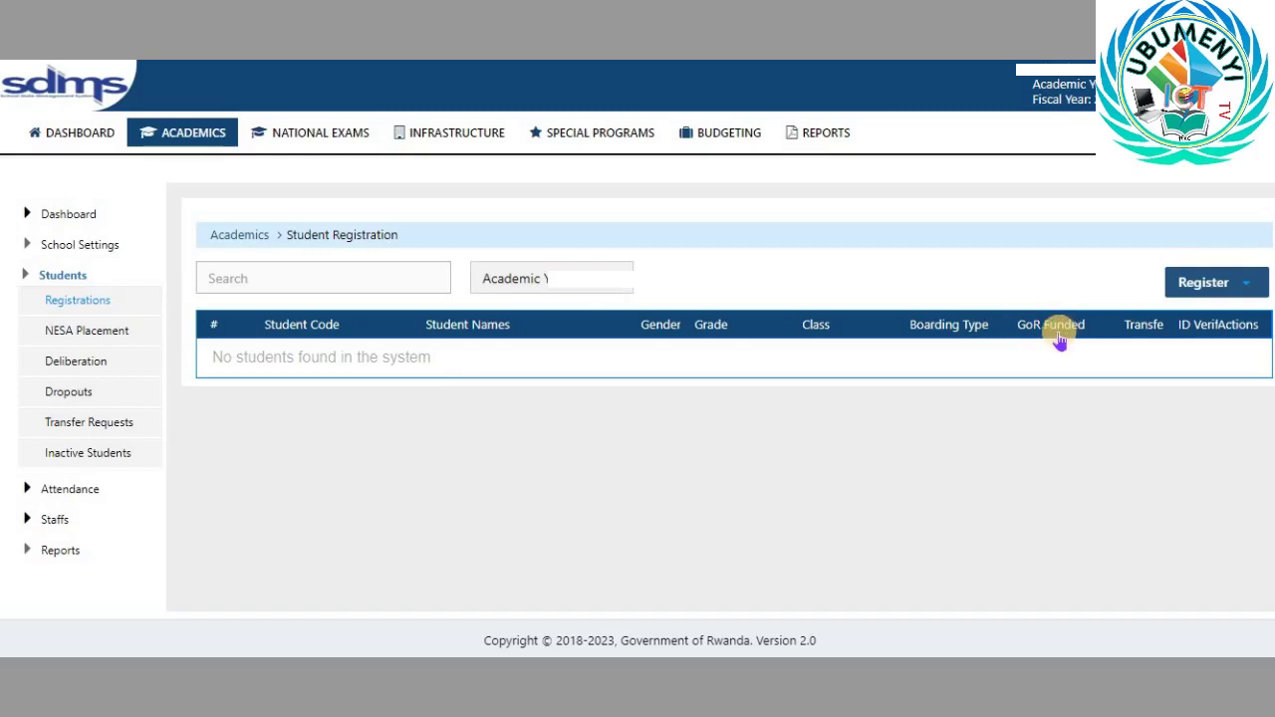
{"action": "left_click", "coordinate": [1246, 286]}
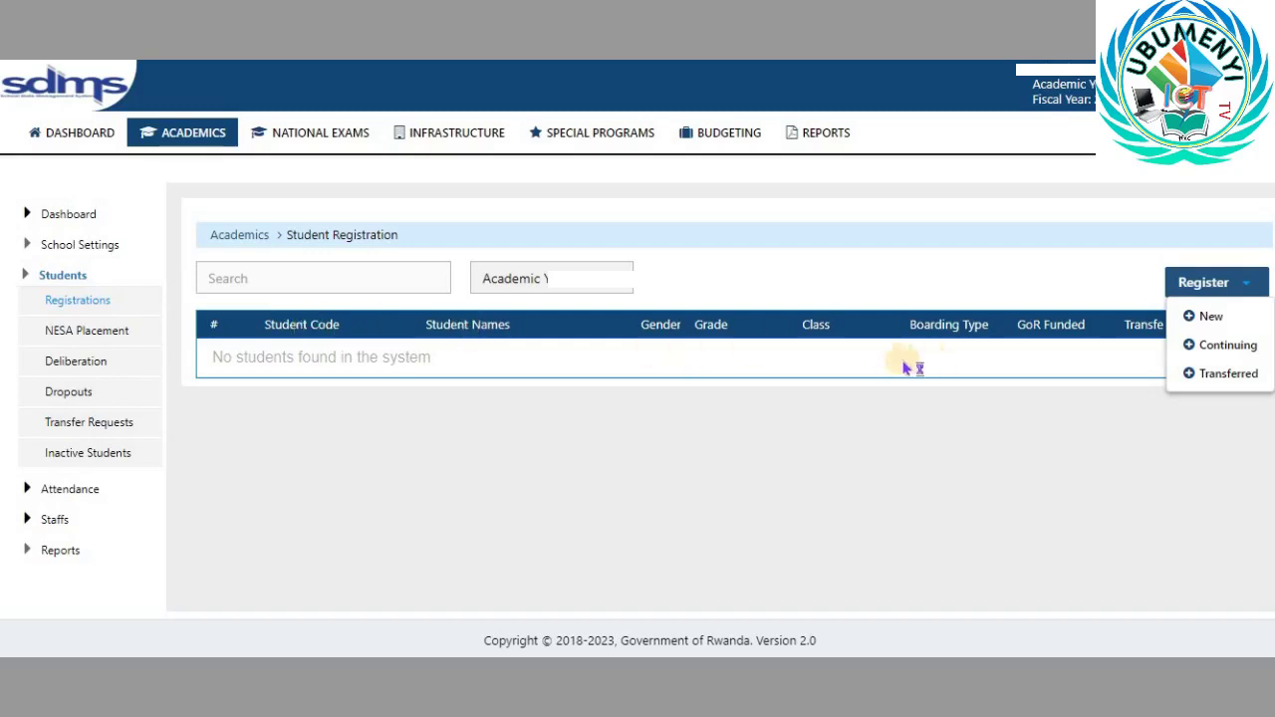
{"action": "left_click", "coordinate": [1221, 379]}
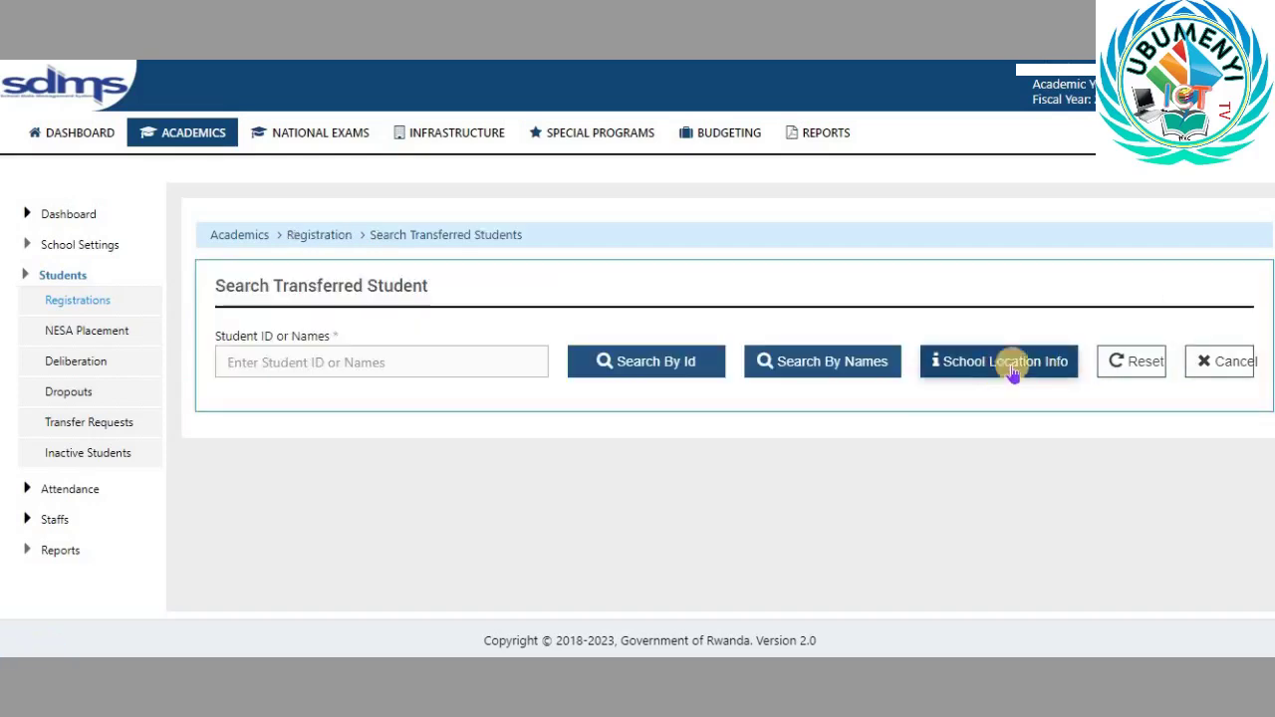
- Search for the name 'UWIMANA' in the Student ID or Names field, then erase it
{"action": "left_click", "coordinate": [334, 364]}
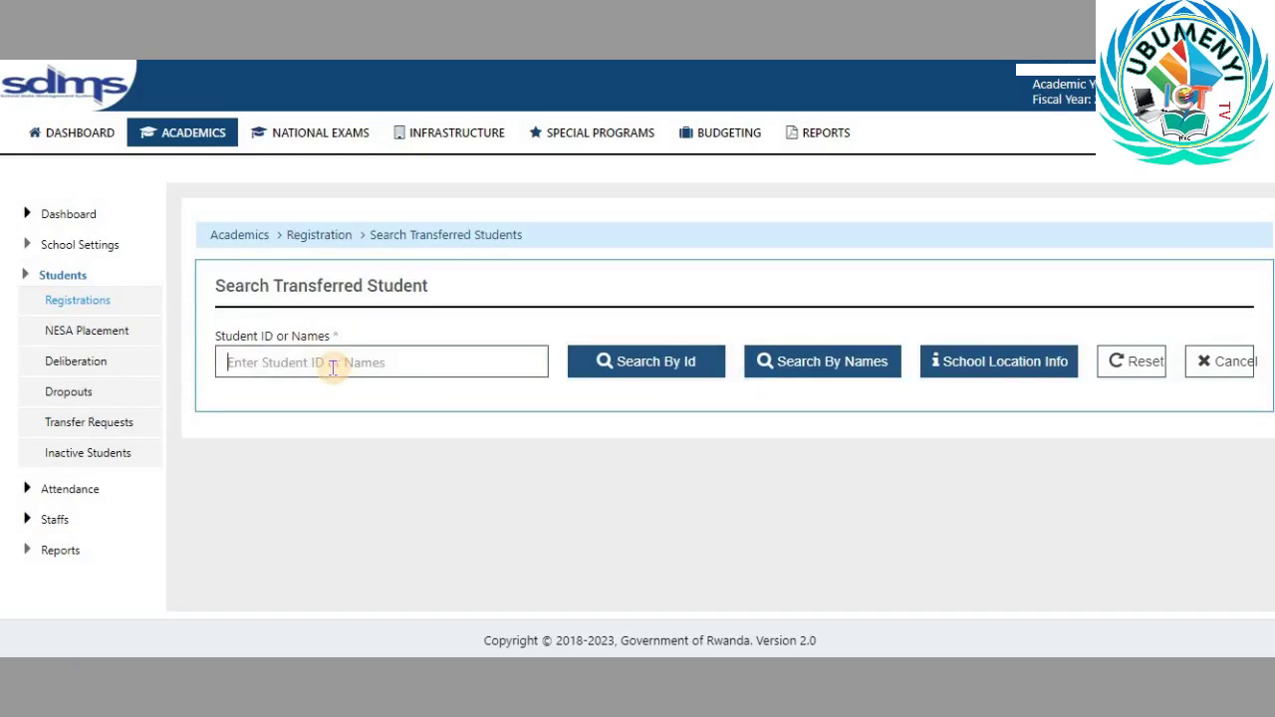
{"action": "type", "text": "UW"}
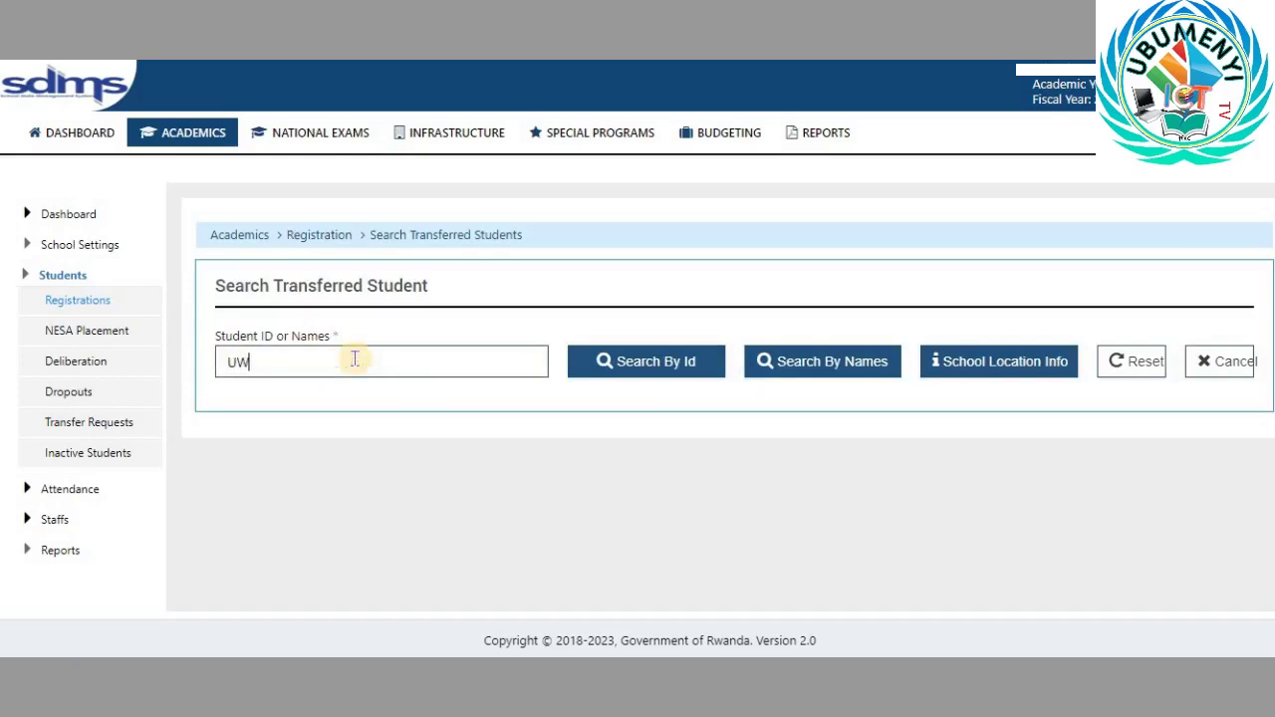
{"action": "type", "text": "IMANA"}
{"action": "key", "text": "Return"}
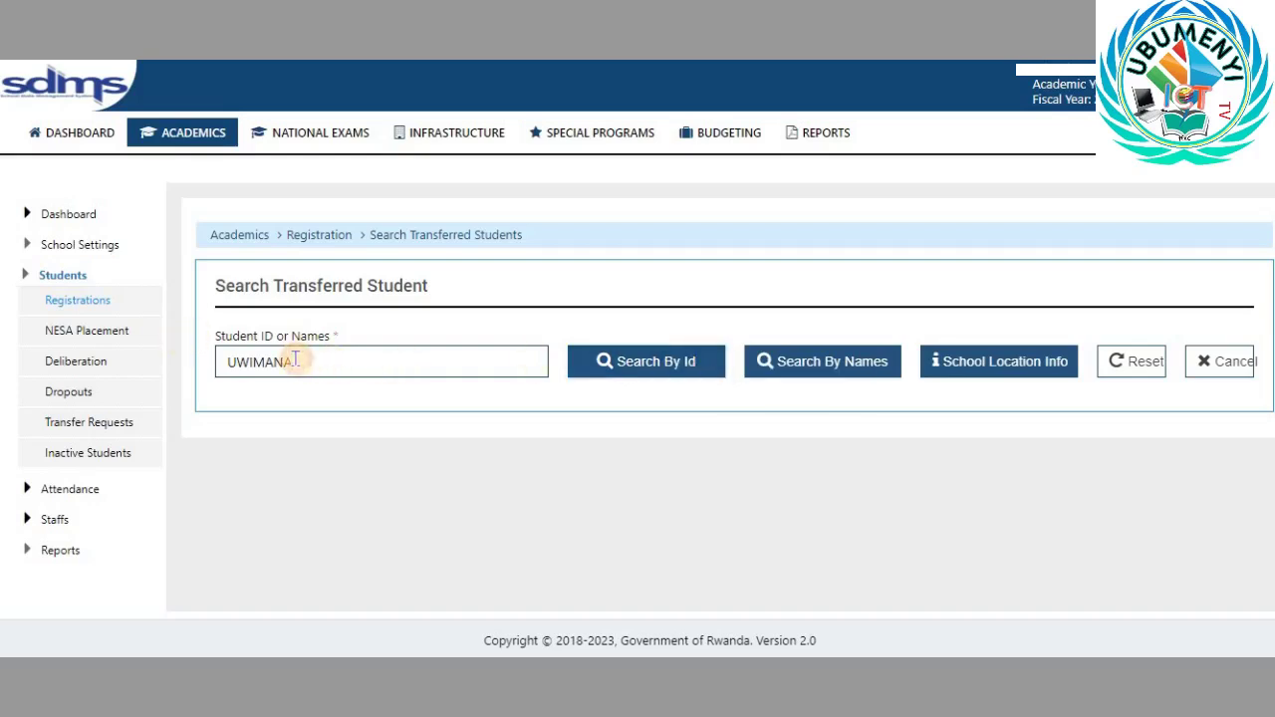
{"action": "key", "text": "BackSpace"}
{"action": "key", "text": "BackSpace"}
{"action": "key", "text": "BackSpace"}
{"action": "key", "text": "BackSpace"}
{"action": "key", "text": "BackSpace"}
{"action": "key", "text": "BackSpace"}
{"action": "key", "text": "BackSpace"}
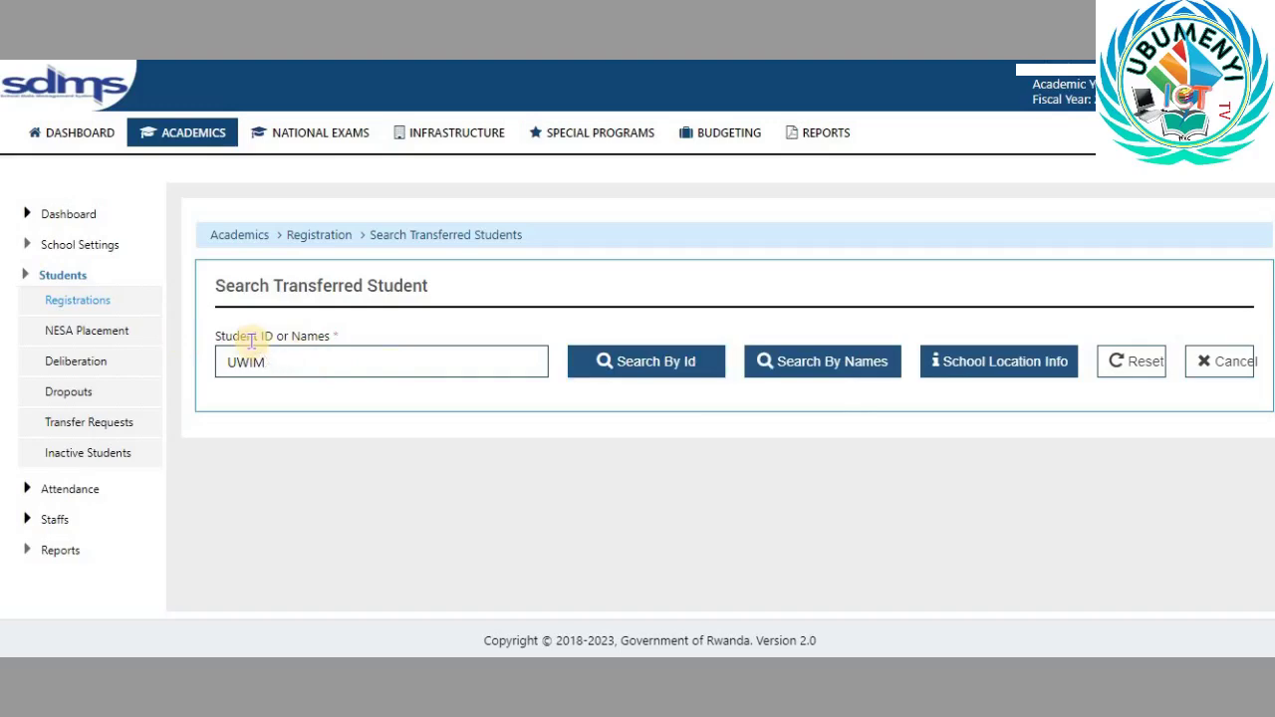
- Search by student ID (22130, then 23545) and clear the field after 'Student not found'
{"action": "type", "text": "221"}
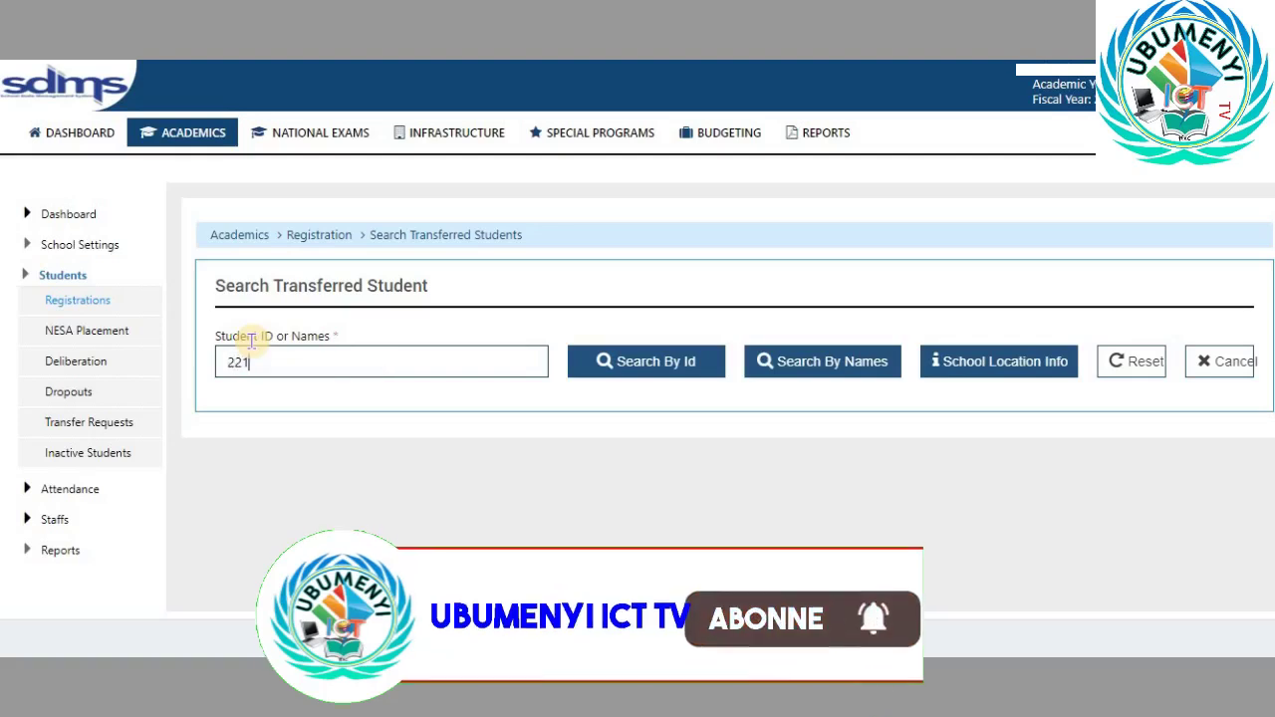
{"action": "type", "text": "30"}
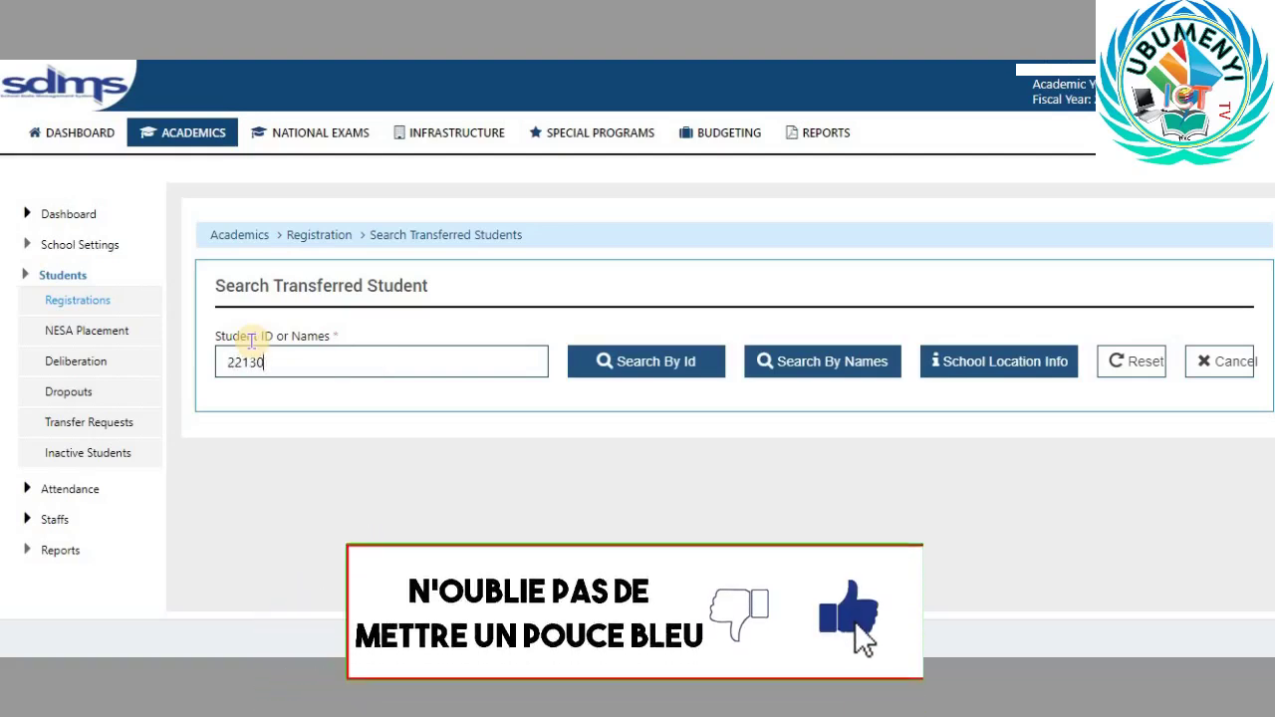
{"action": "key", "text": "Return"}
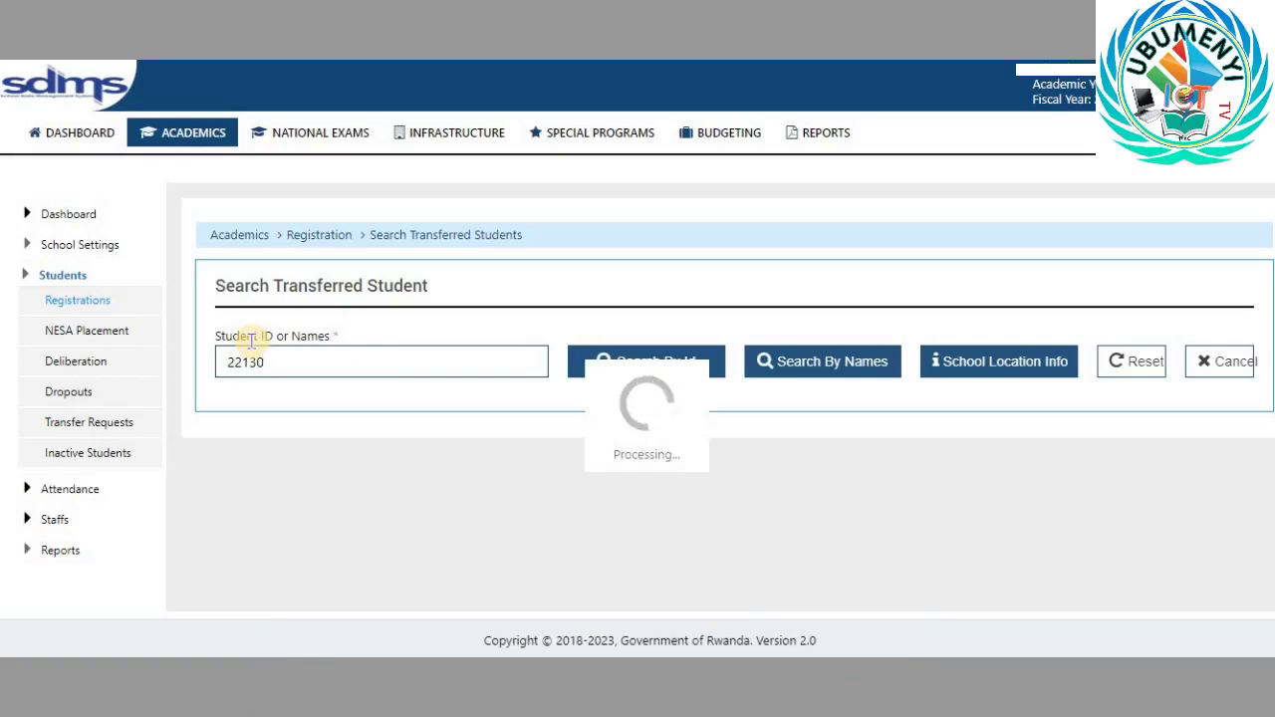
{"action": "type", "text": "2"}
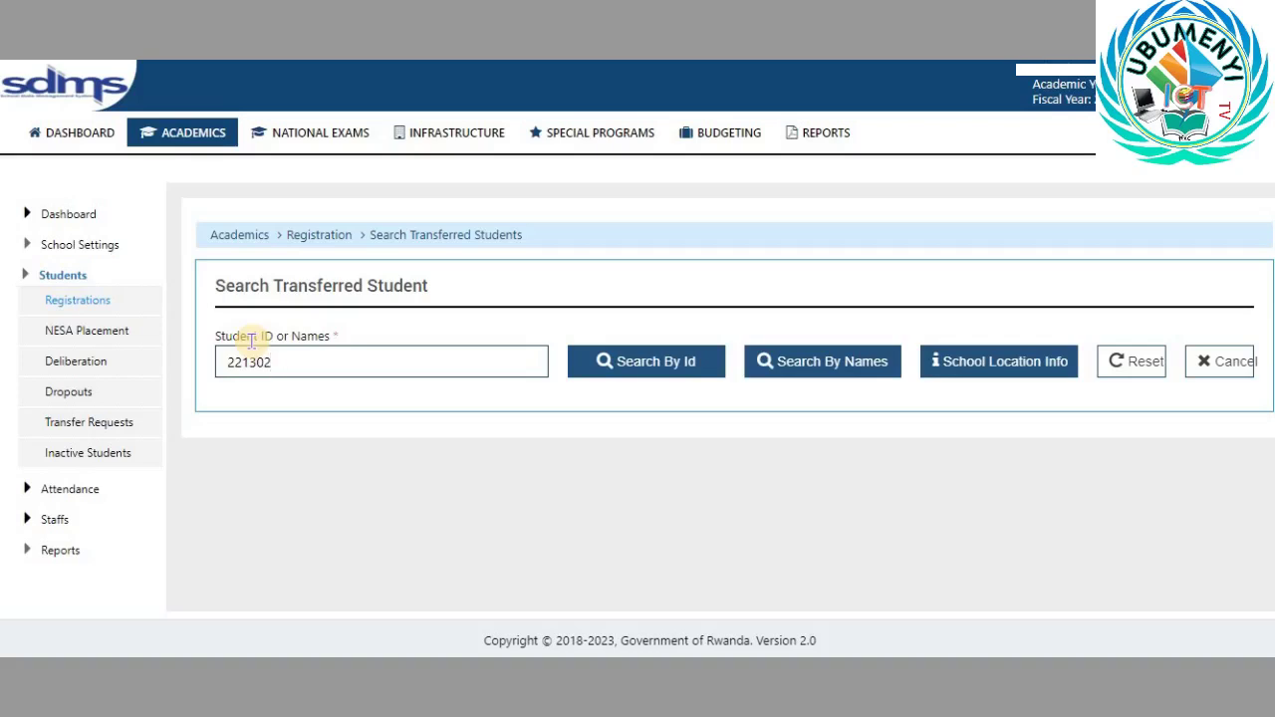
{"action": "type", "text": "23545"}
{"action": "left_click", "coordinate": [667, 362]}
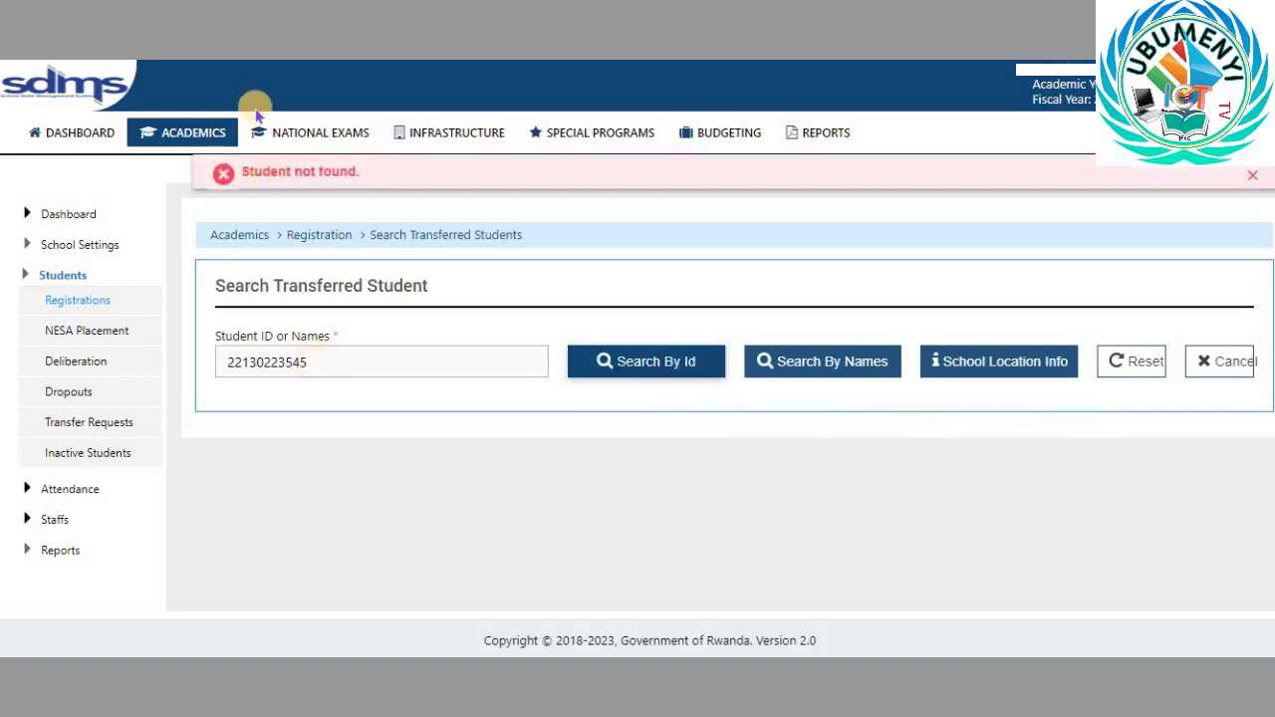
{"action": "left_click", "coordinate": [312, 370]}
{"action": "key", "text": "BackSpace"}
{"action": "key", "text": "BackSpace"}
{"action": "key", "text": "BackSpace"}
{"action": "key", "text": "BackSpace"}
{"action": "key", "text": "BackSpace"}
{"action": "key", "text": "BackSpace"}
- Search name 'UWIM' filtered to 21 - Nyanza, 2101 - Busasamana, E S DU SAINT-ESPRIT DE NYANZA
{"action": "type", "text": "UW"}
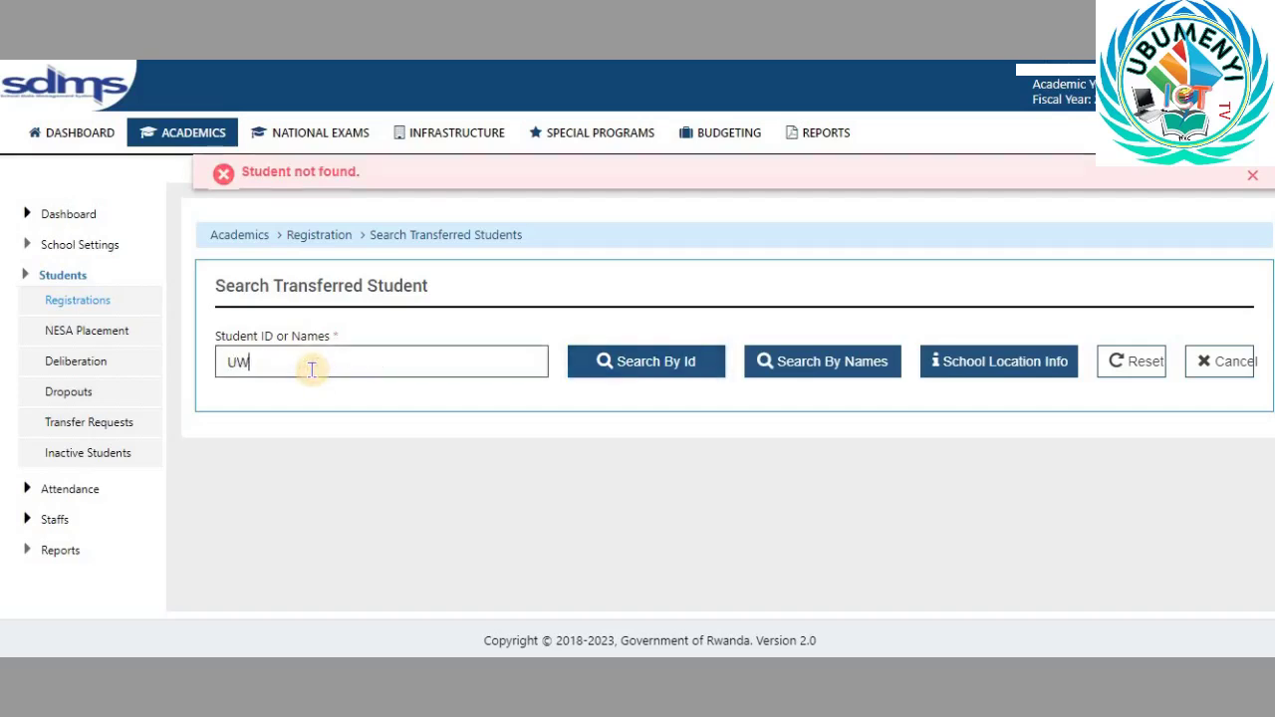
{"action": "type", "text": "IMANA"}
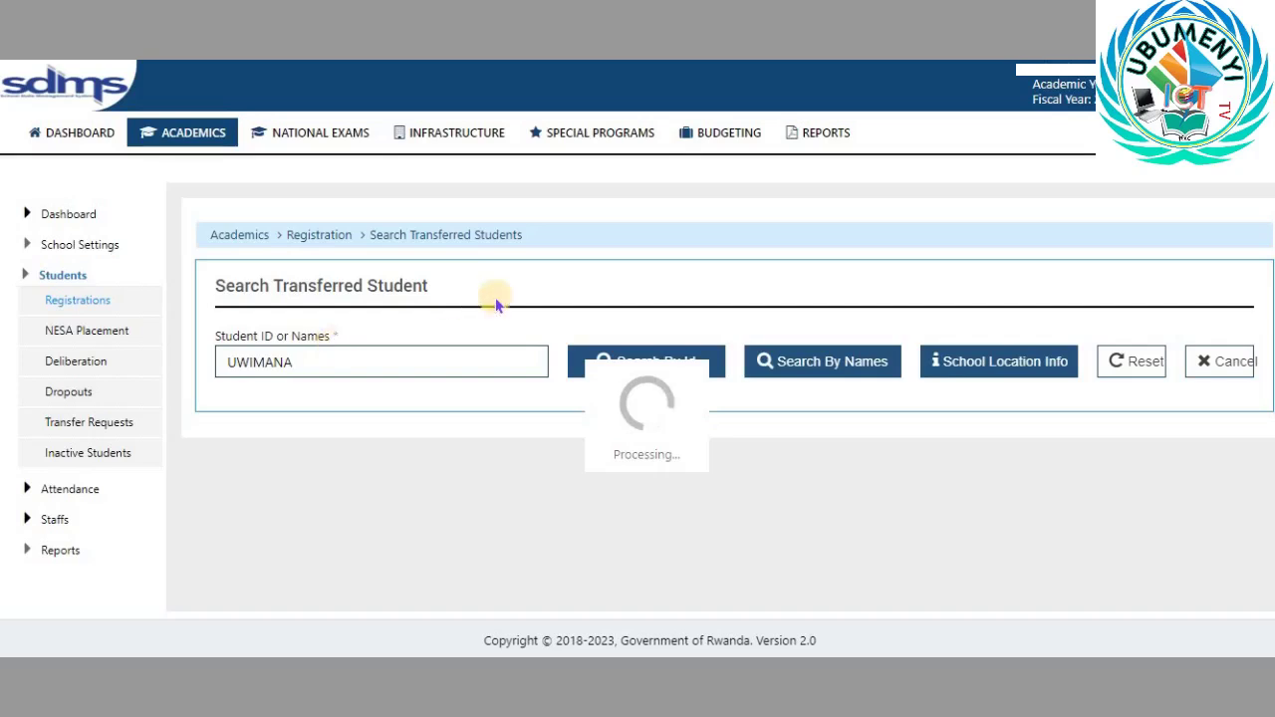
{"action": "left_click", "coordinate": [842, 362]}
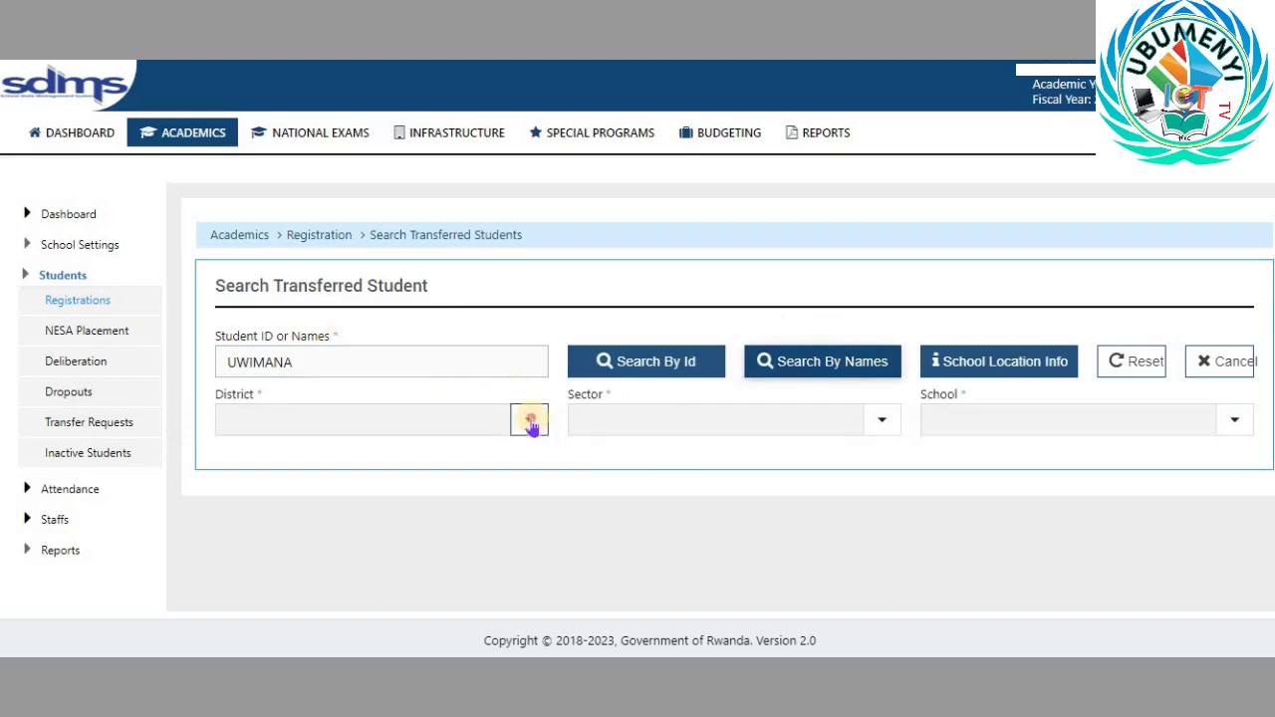
{"action": "left_click", "coordinate": [528, 418]}
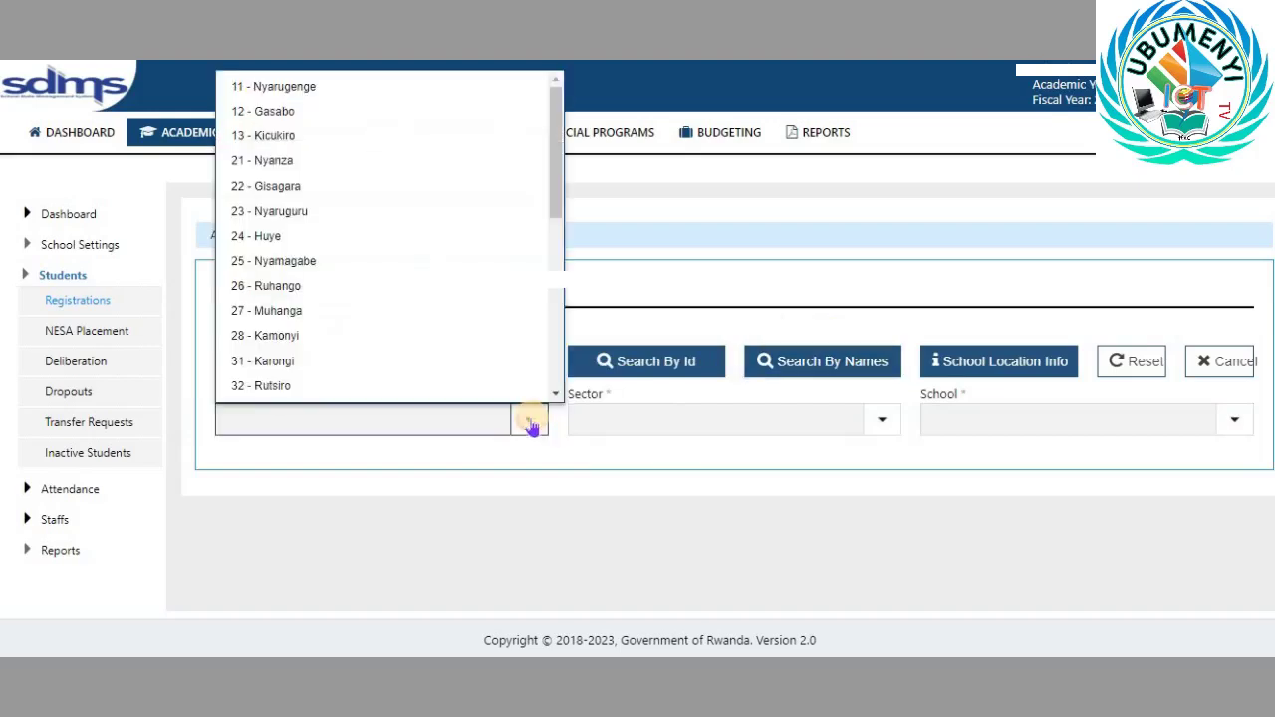
{"action": "left_click", "coordinate": [286, 160]}
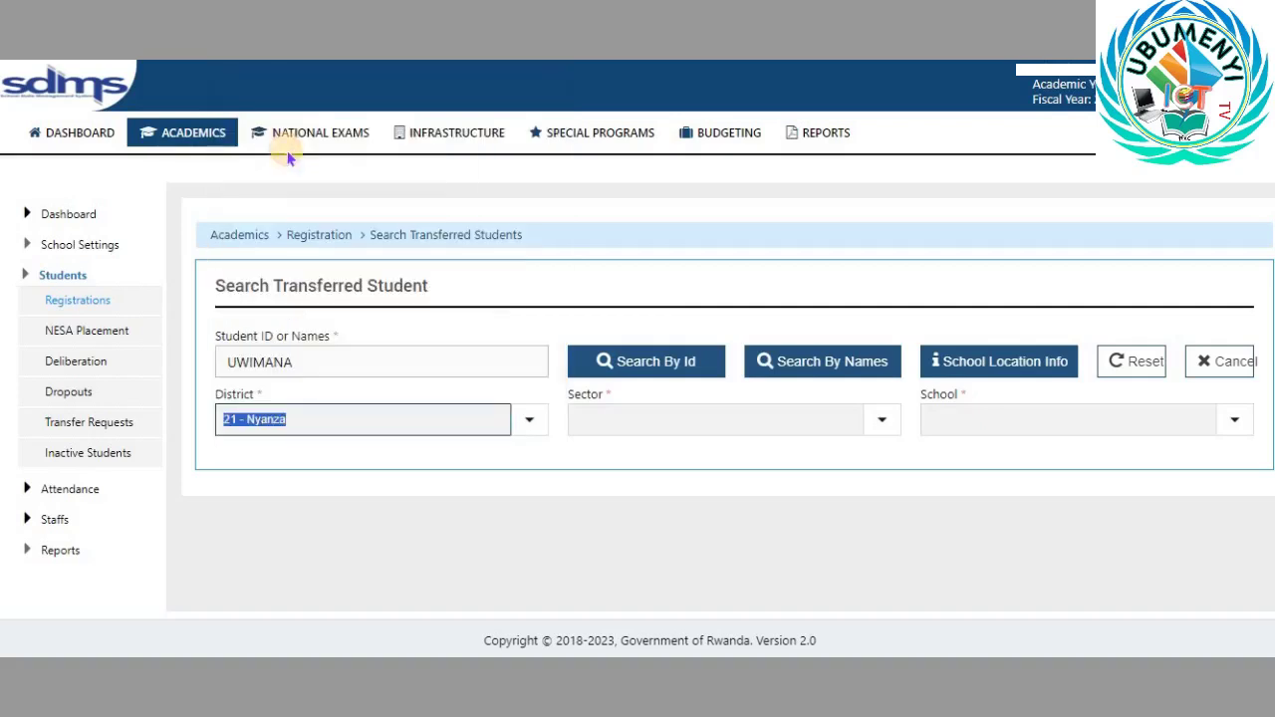
{"action": "left_click", "coordinate": [787, 433]}
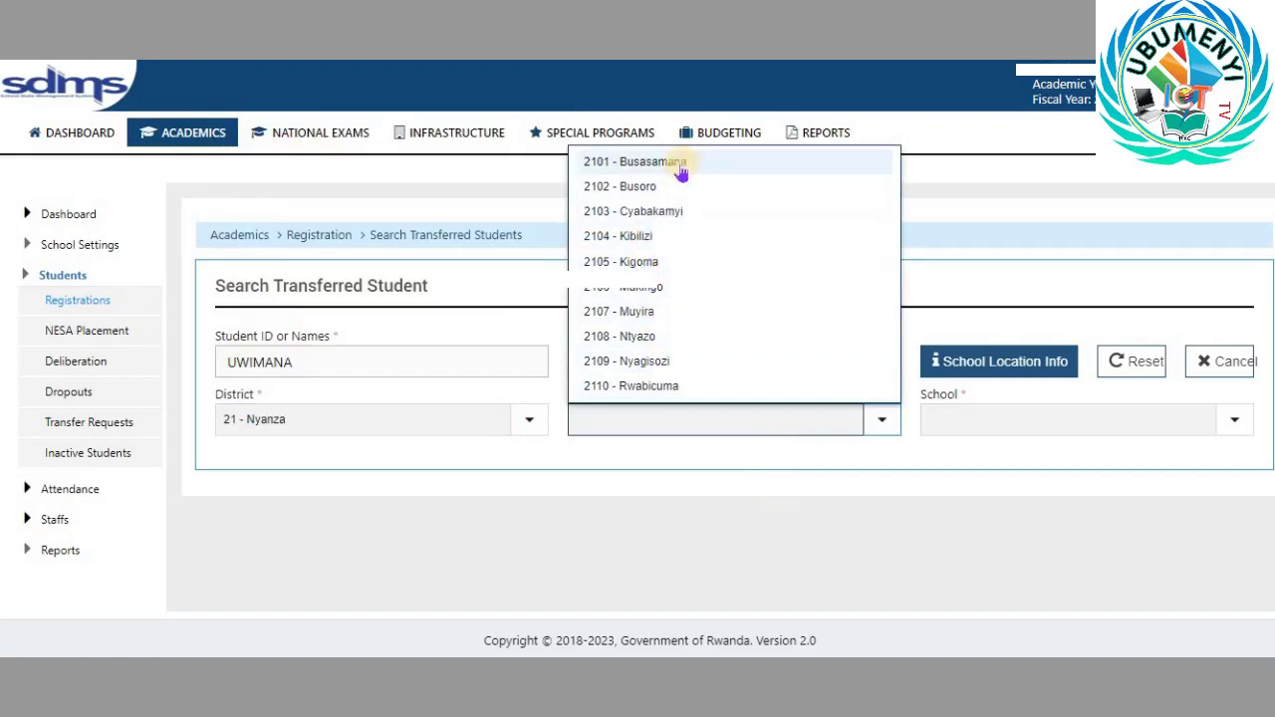
{"action": "left_click", "coordinate": [681, 163]}
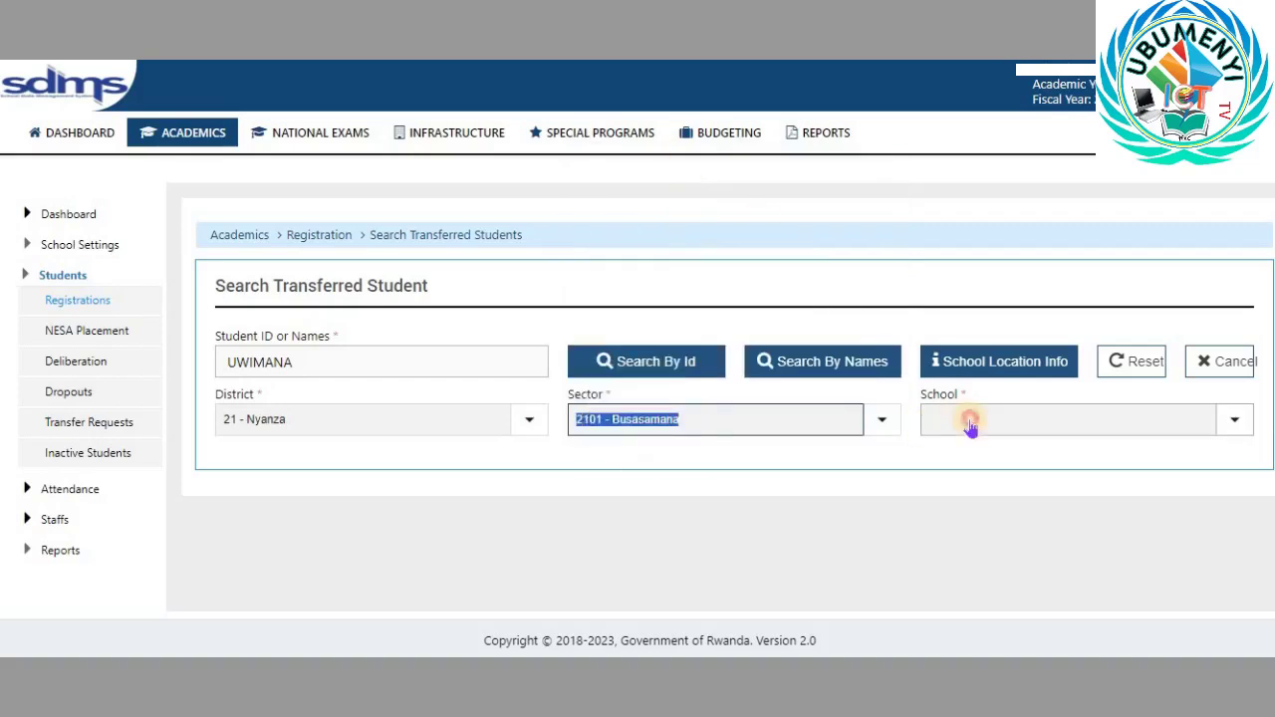
{"action": "left_click", "coordinate": [969, 425]}
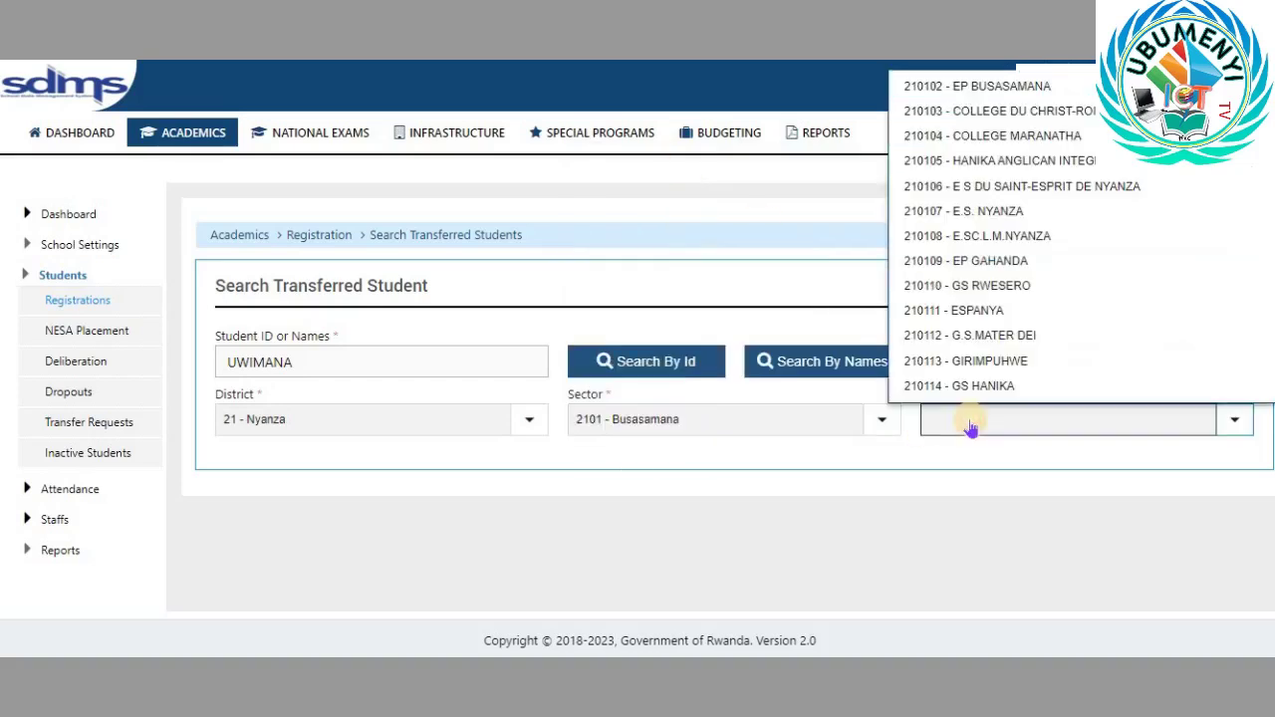
{"action": "left_click", "coordinate": [999, 189]}
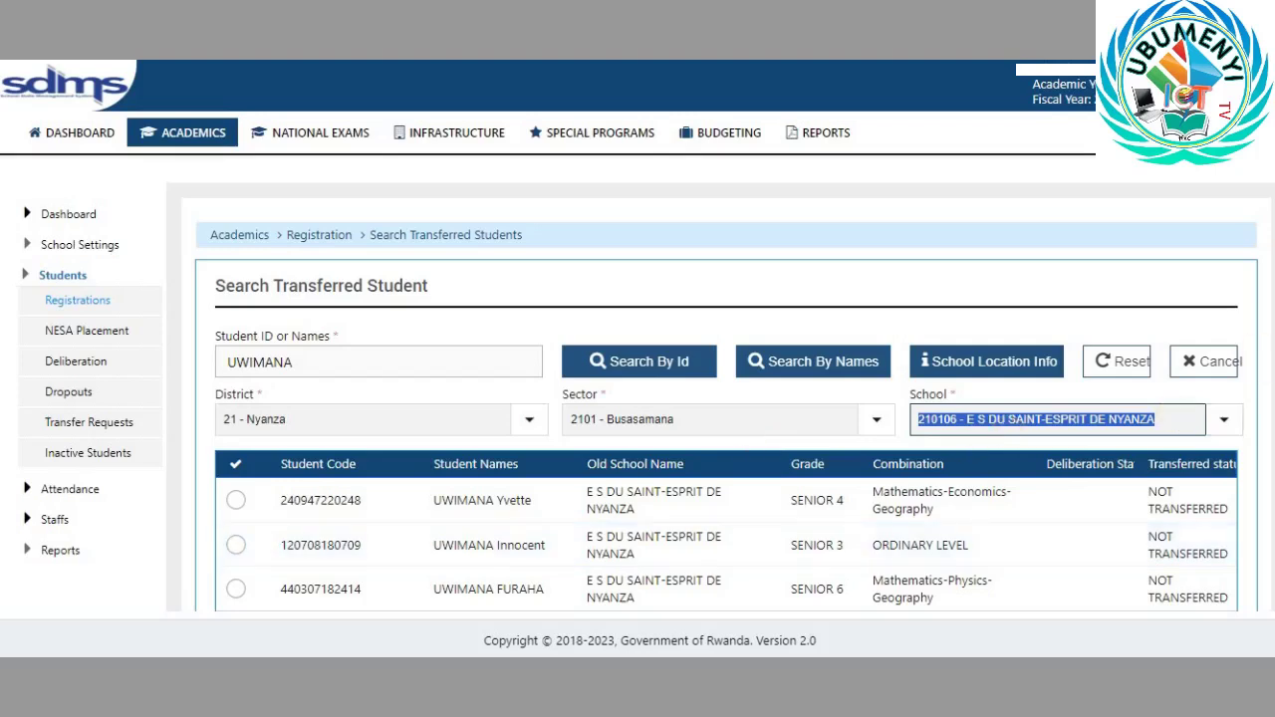
- Open the Senior 3 student's transfer request, copy the Student code, then cancel
{"action": "scroll", "coordinate": [678, 438], "scroll_direction": "down", "scroll_amount": 1}
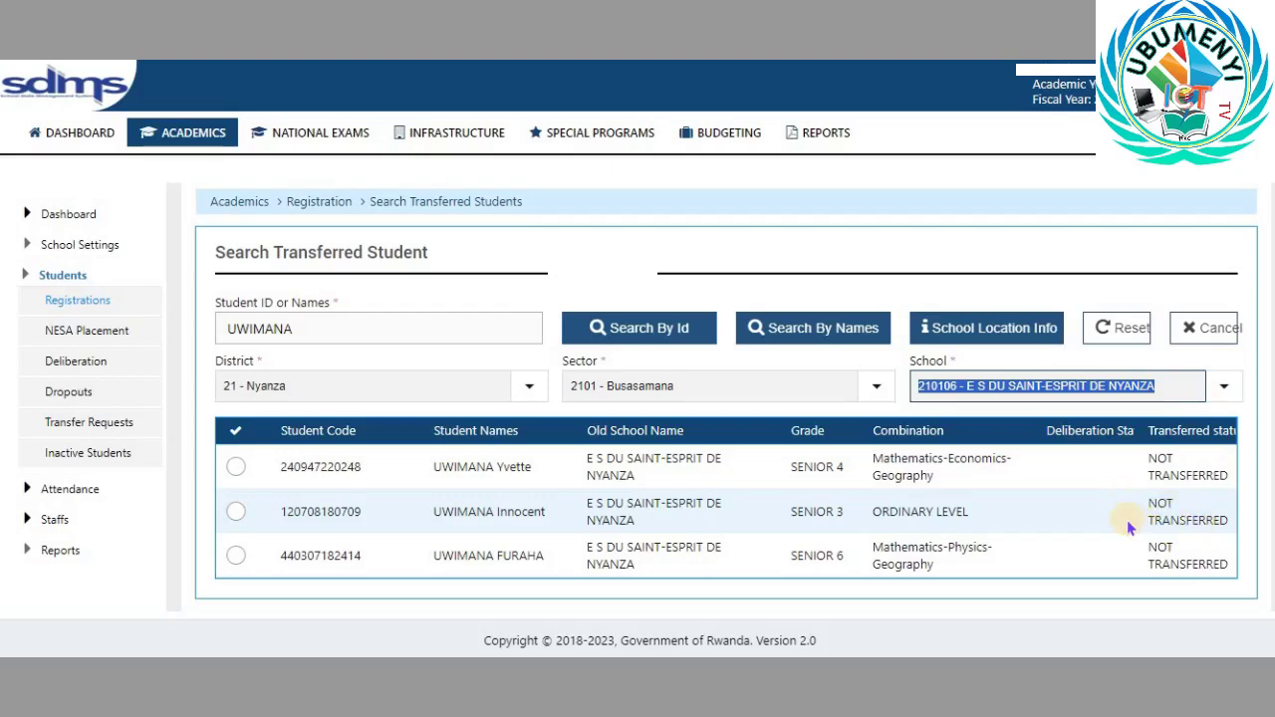
{"action": "left_click", "coordinate": [237, 516]}
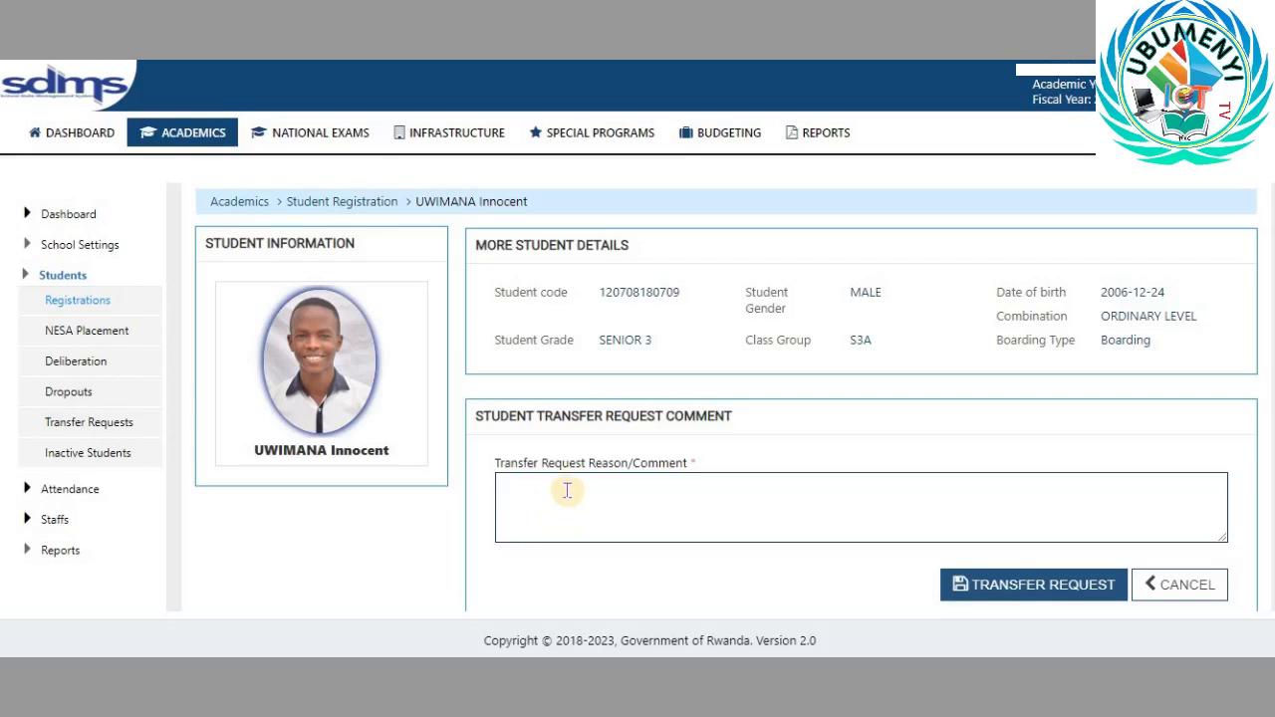
{"action": "left_click_drag", "start_coordinate": [680, 291], "coordinate": [599, 303]}
{"action": "key", "text": "ctrl+c"}
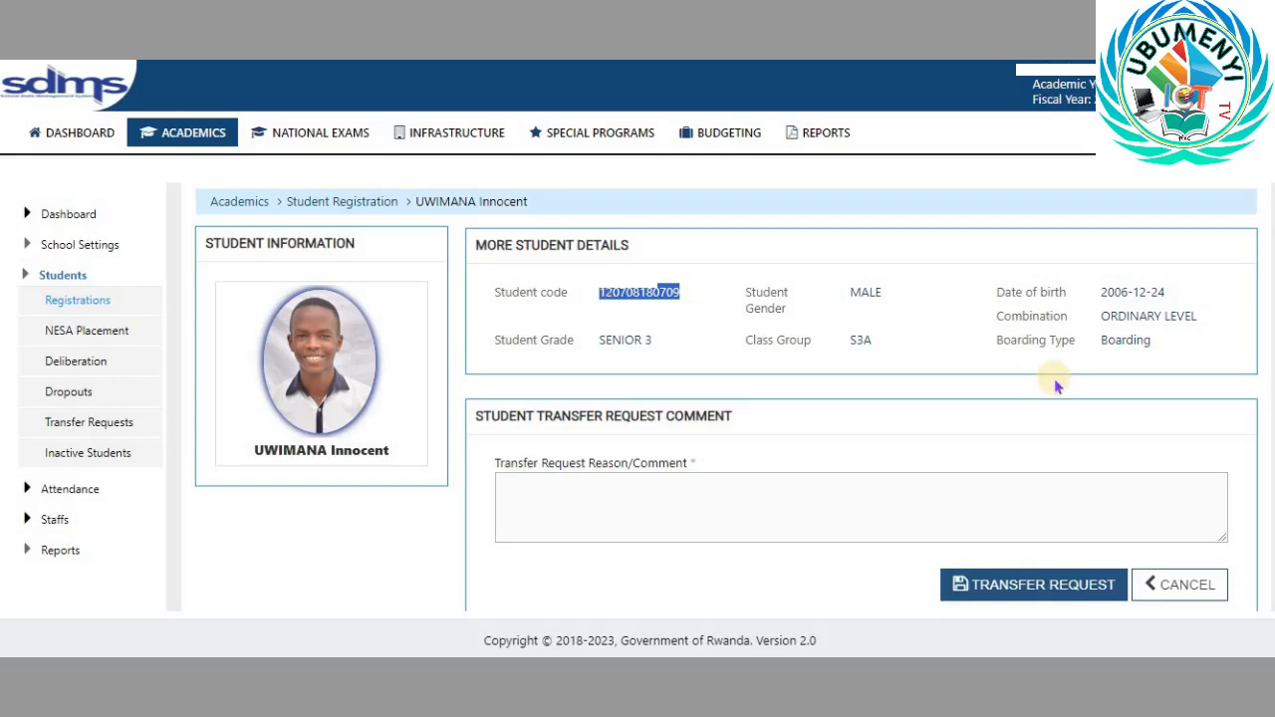
{"action": "left_click", "coordinate": [1186, 586]}
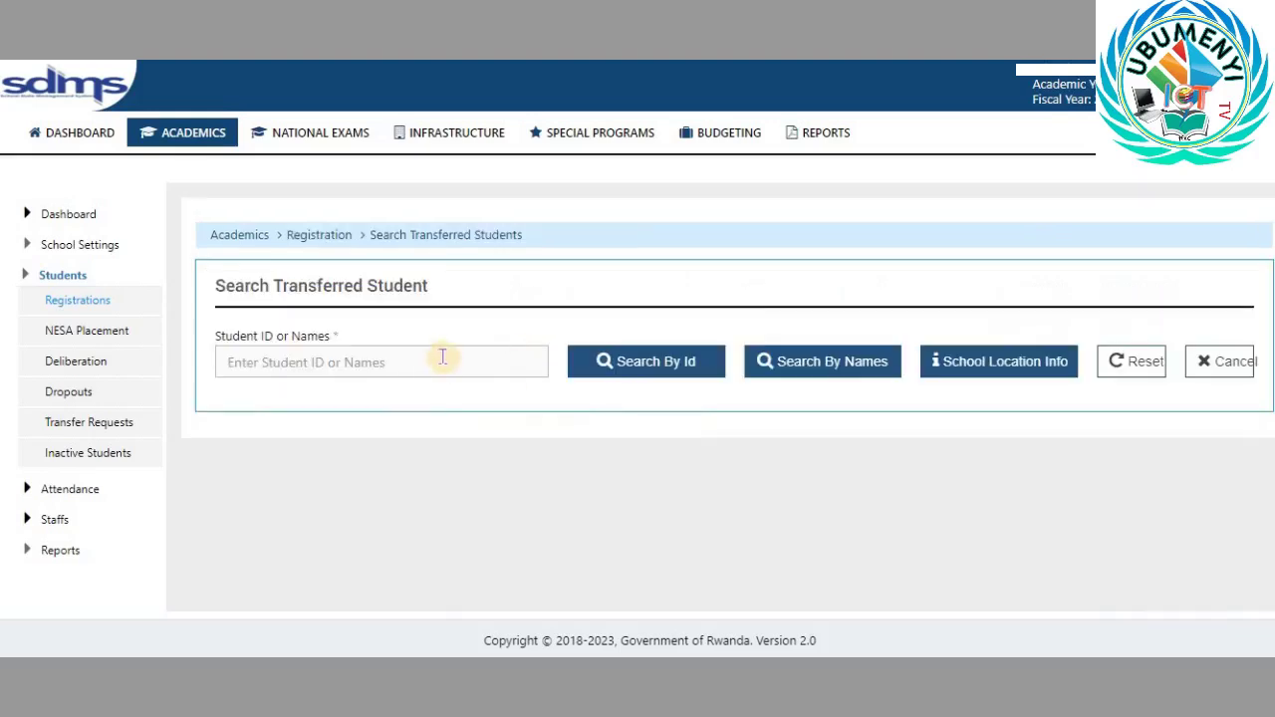
- Paste the copied student code into the Student ID field and run Search By Id
{"action": "left_click", "coordinate": [443, 353]}
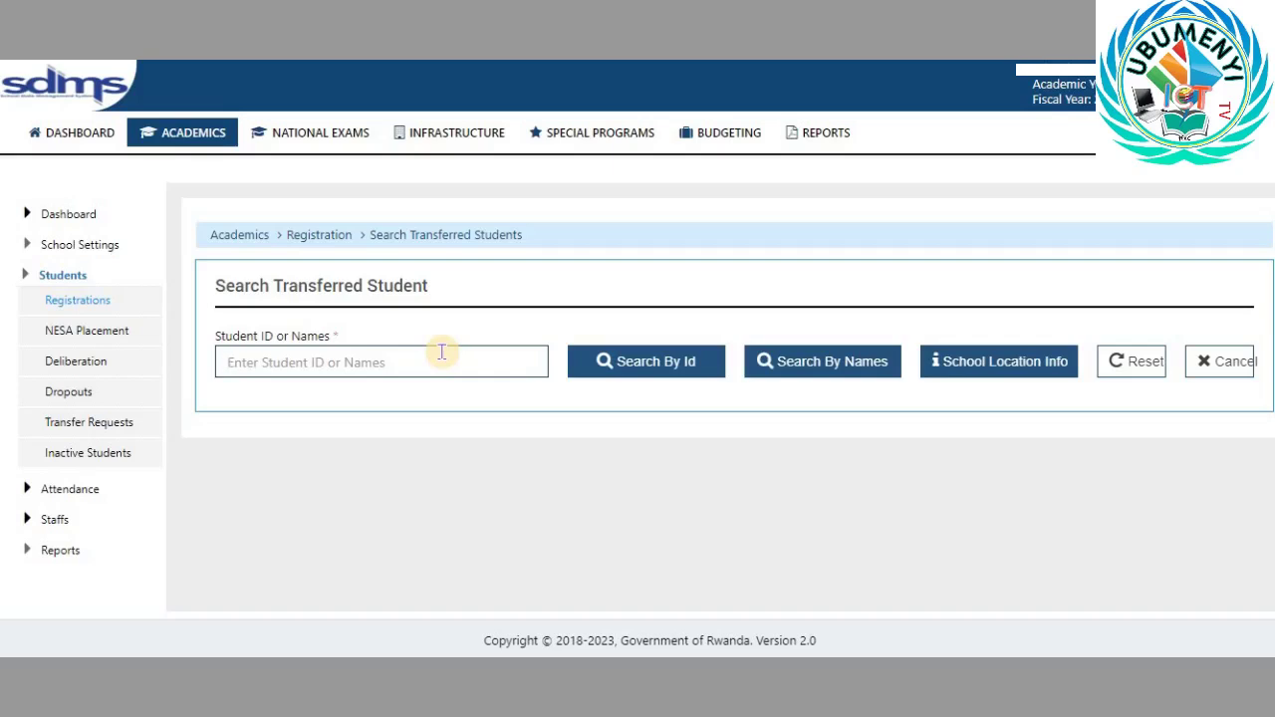
{"action": "key", "text": "ctrl+v"}
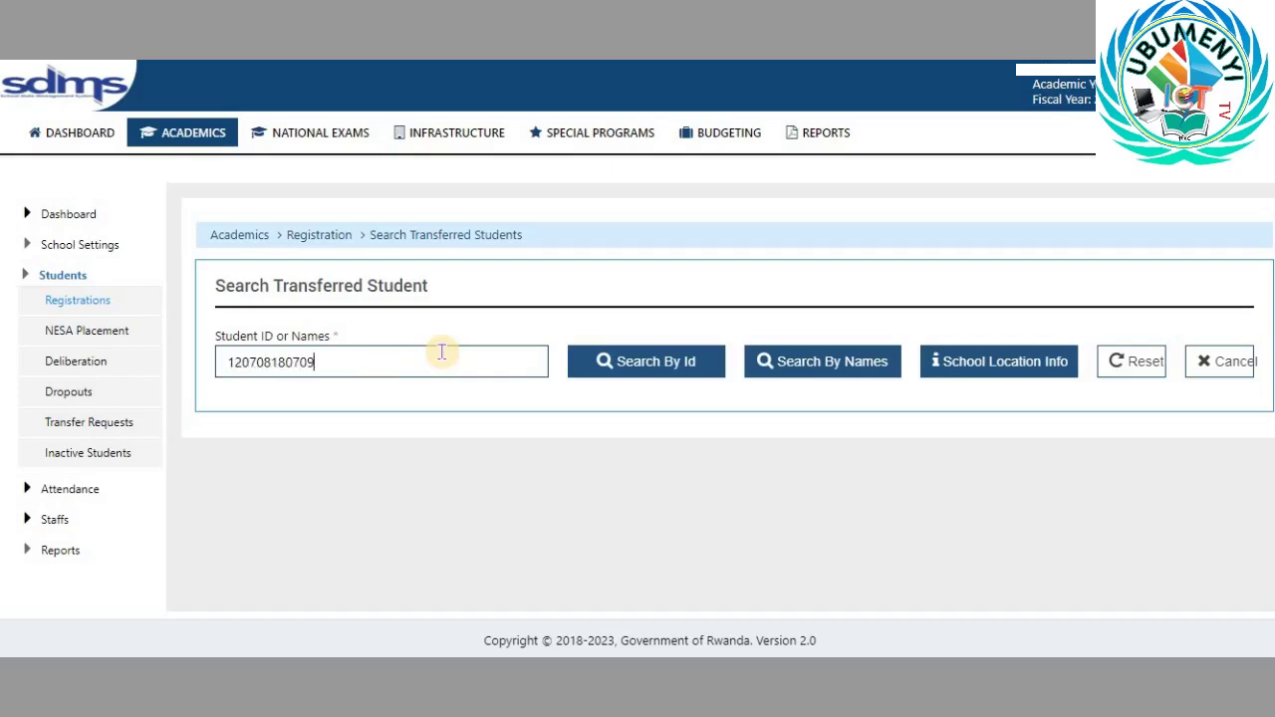
{"action": "left_click", "coordinate": [638, 361]}
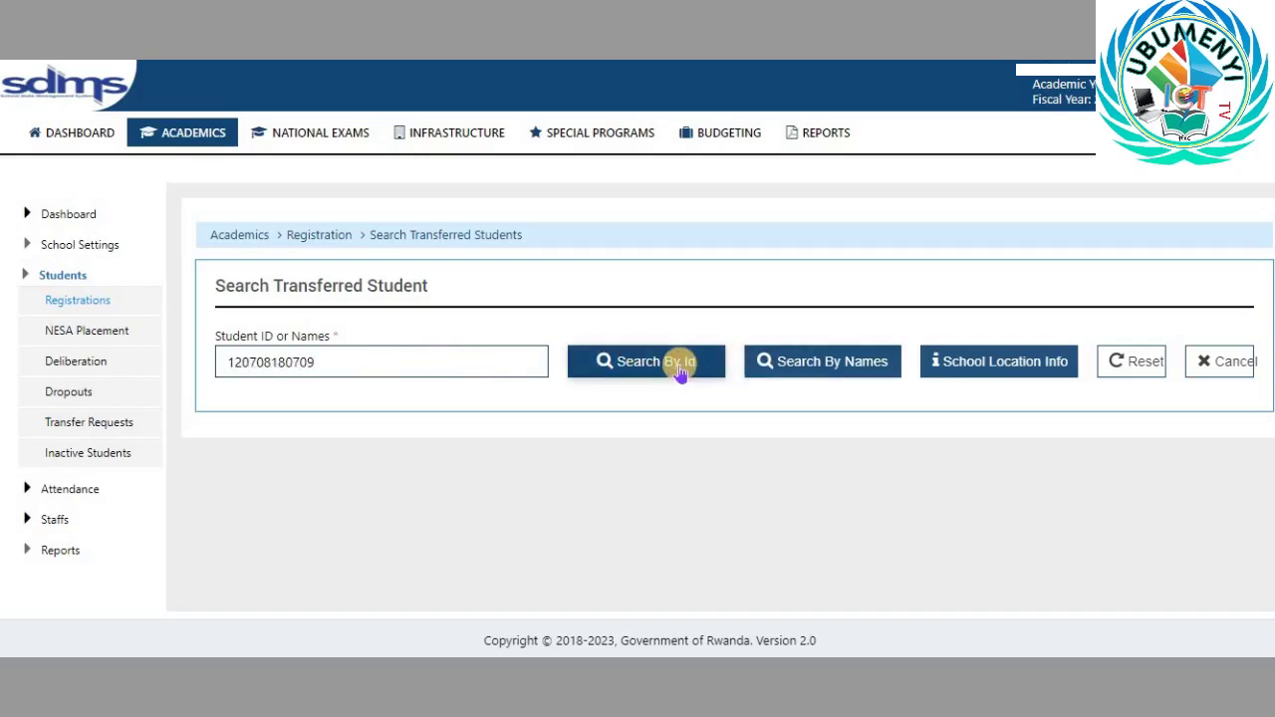
{"action": "left_click", "coordinate": [268, 331]}
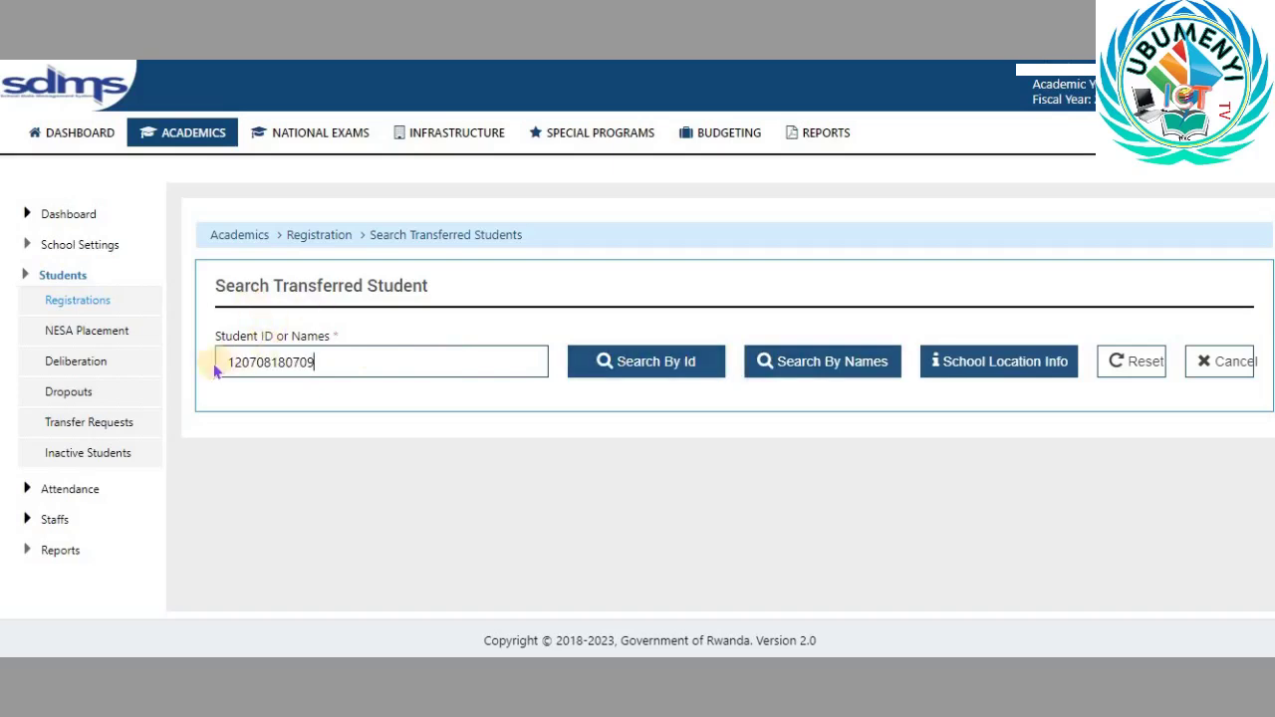
{"action": "left_click", "coordinate": [646, 368]}
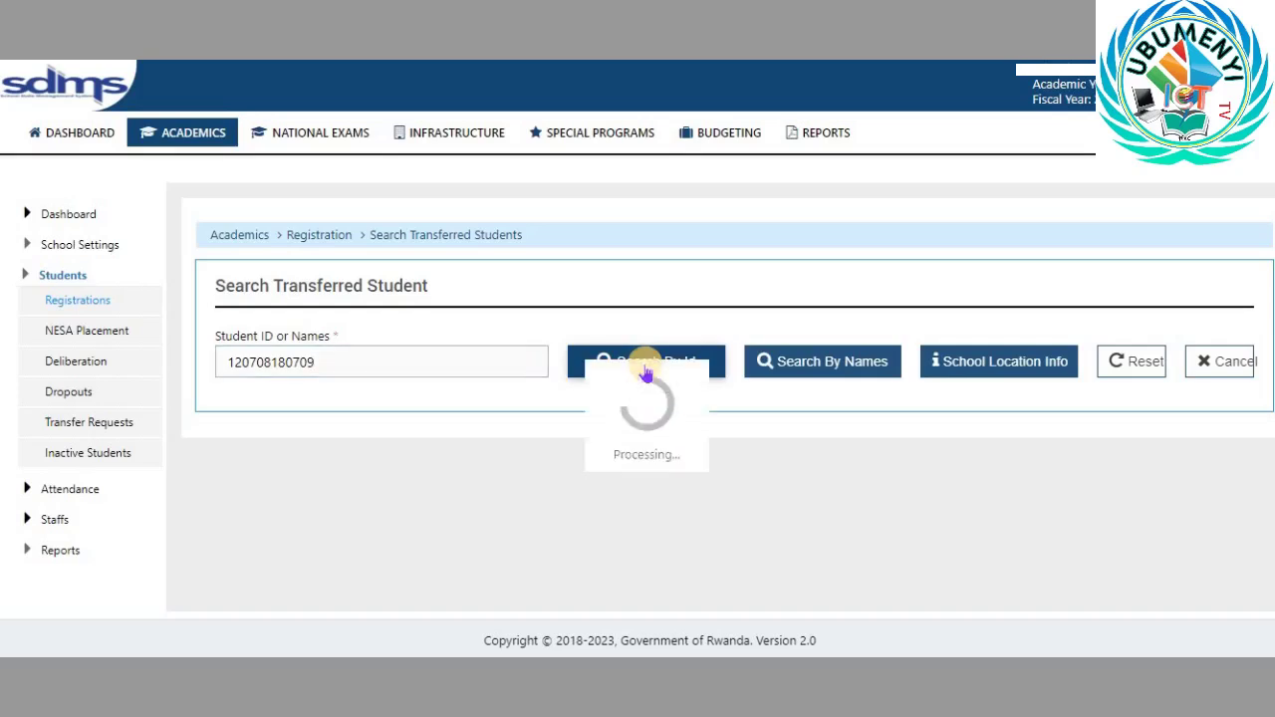
{"action": "left_click", "coordinate": [645, 367]}
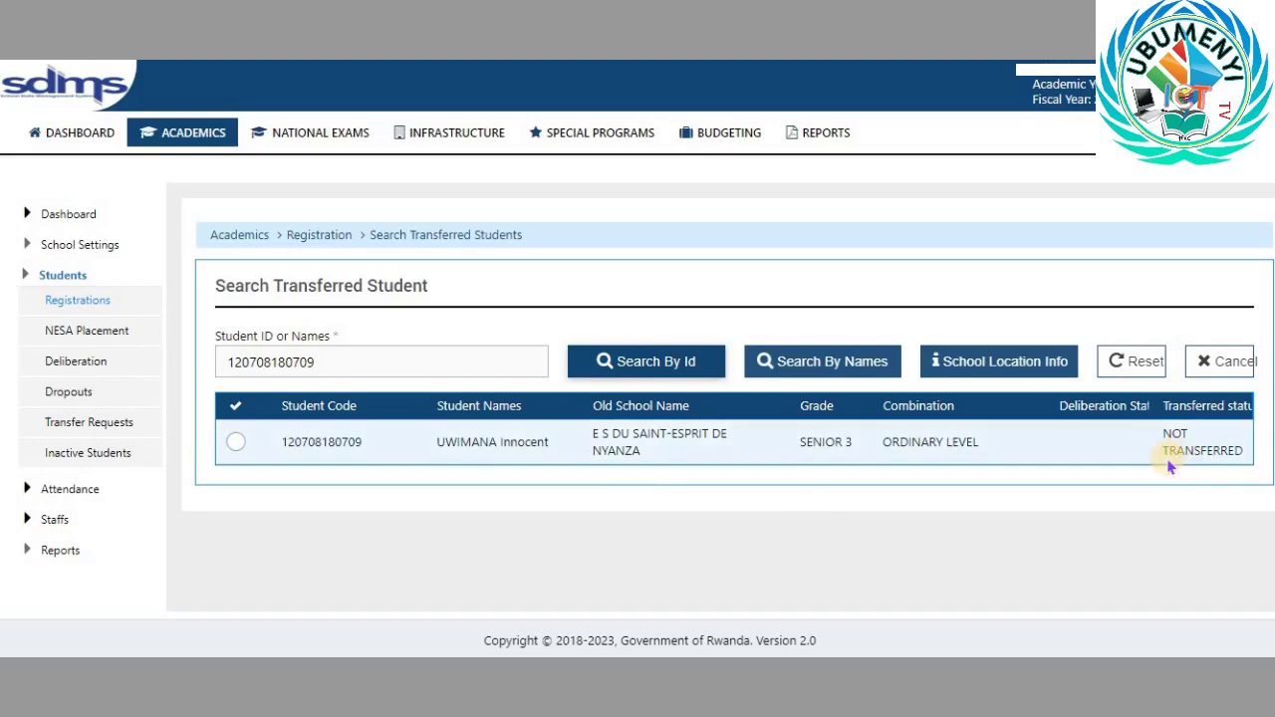
- Open the found student's transfer request form and cancel it without submitting
{"action": "left_click", "coordinate": [236, 445]}
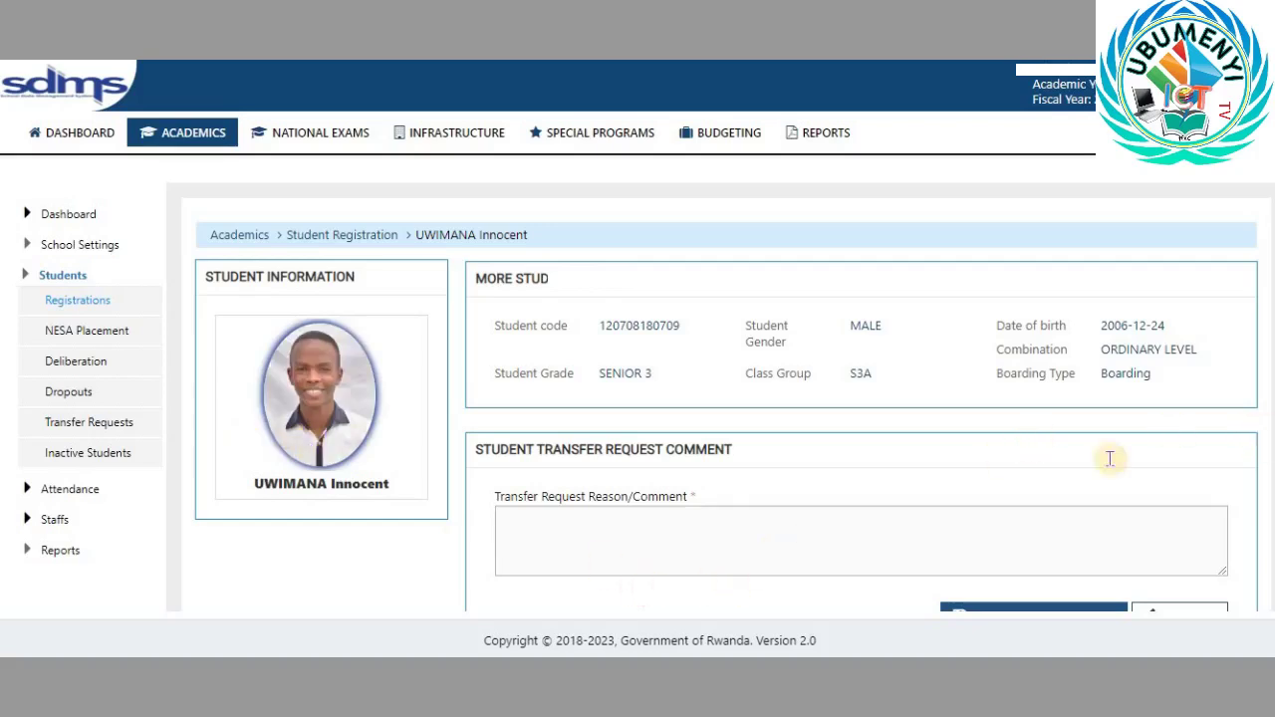
{"action": "scroll", "coordinate": [783, 455], "scroll_direction": "down", "scroll_amount": 1}
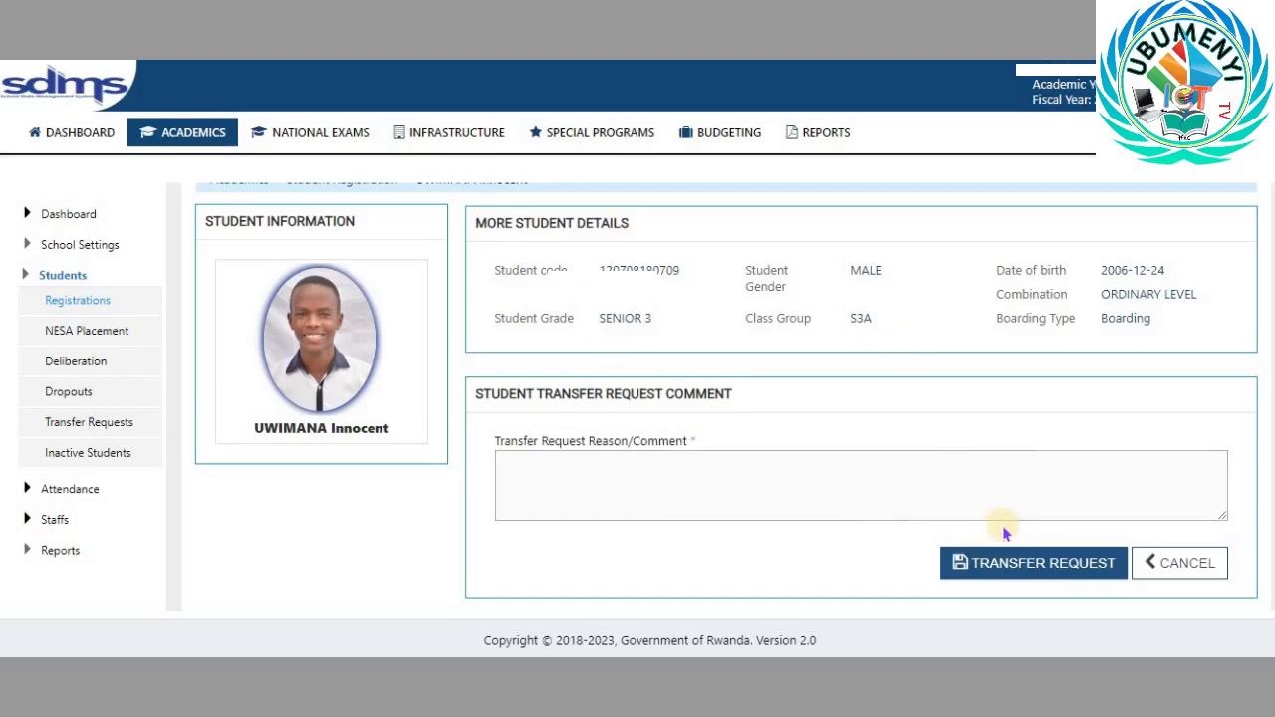
{"action": "left_click", "coordinate": [1169, 564]}
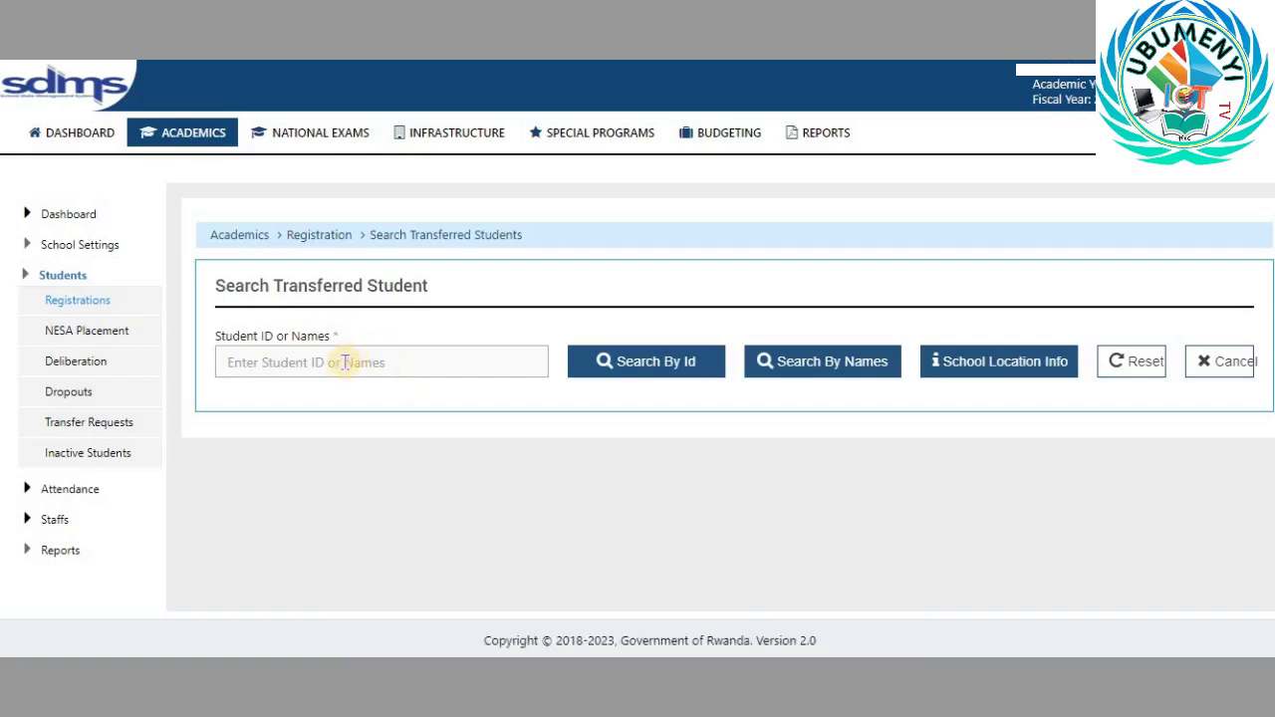
{"action": "left_click", "coordinate": [345, 363]}
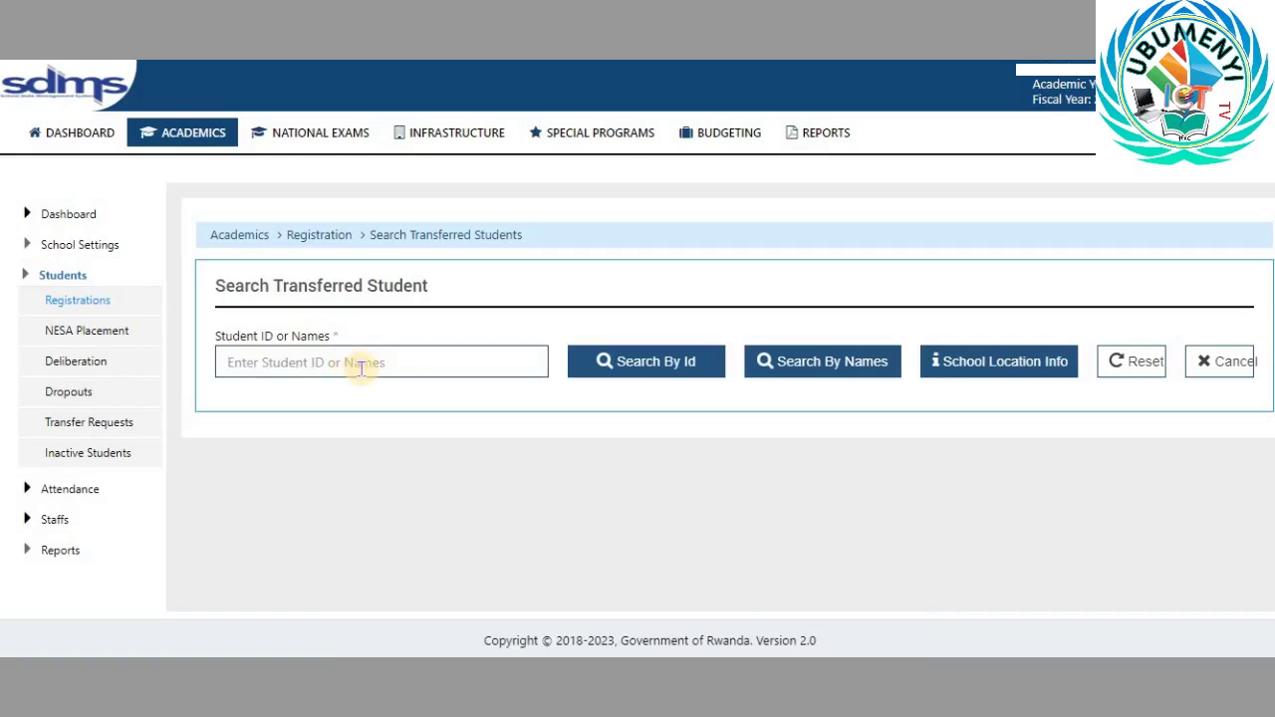